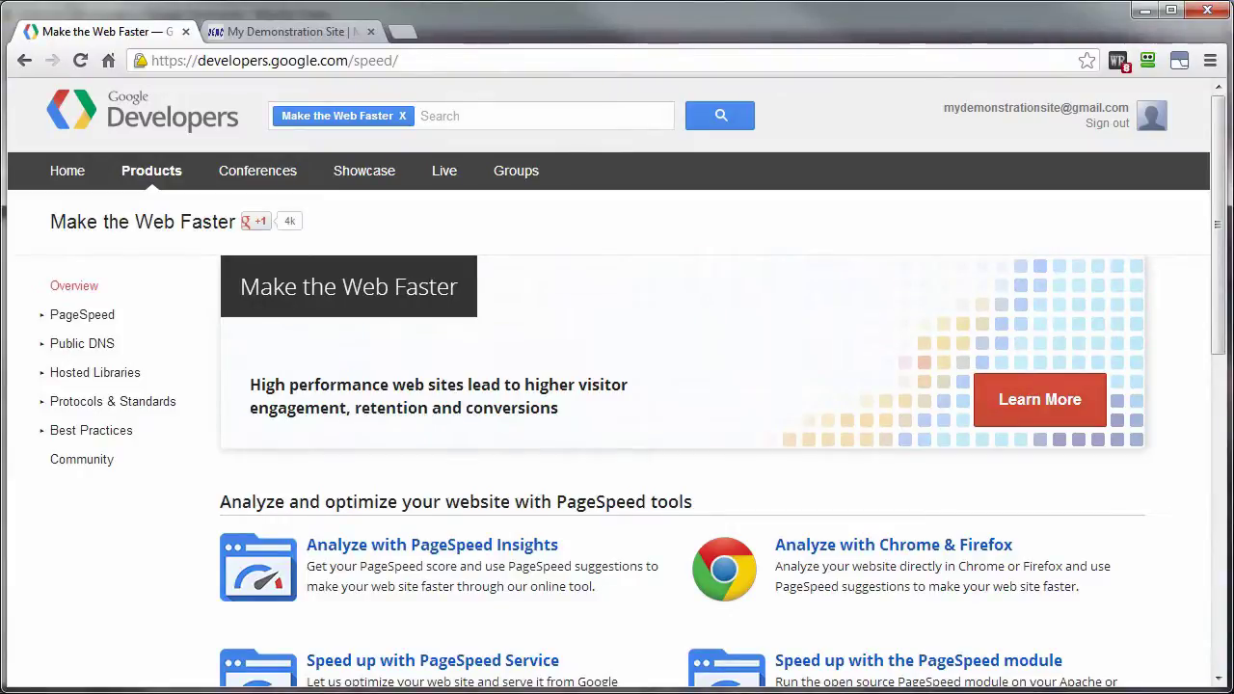
{"action": "left_click", "coordinate": [271, 33]}
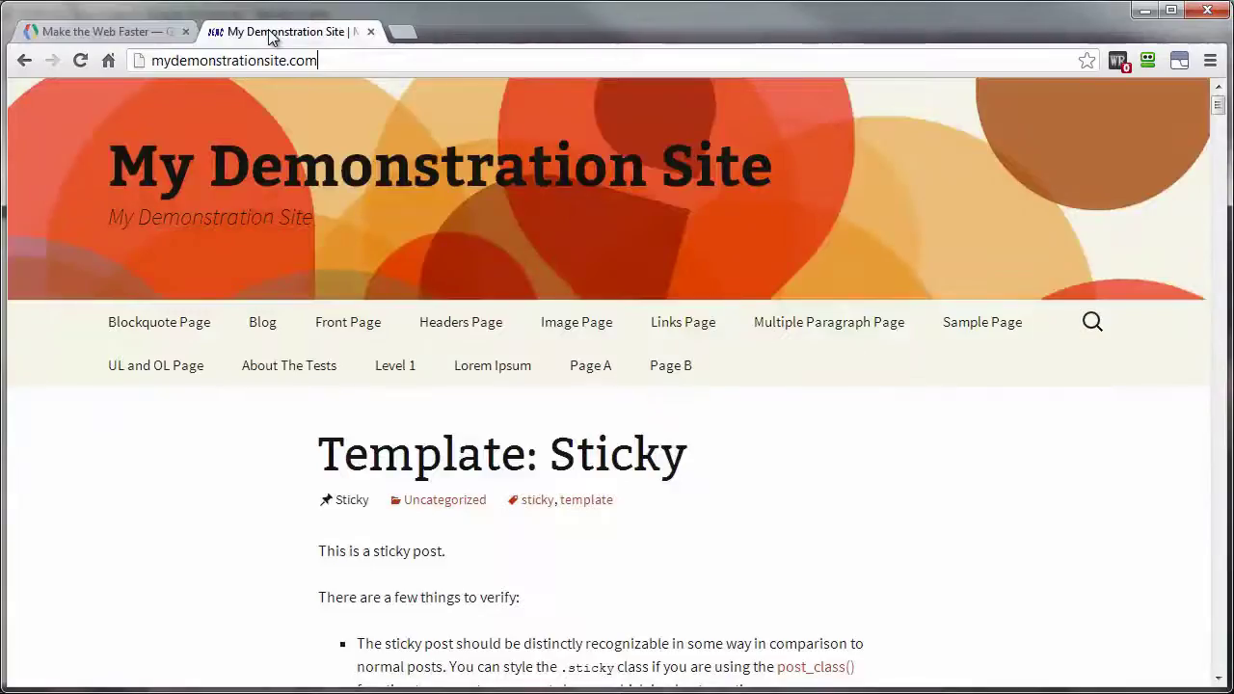
{"action": "right_click", "coordinate": [167, 439]}
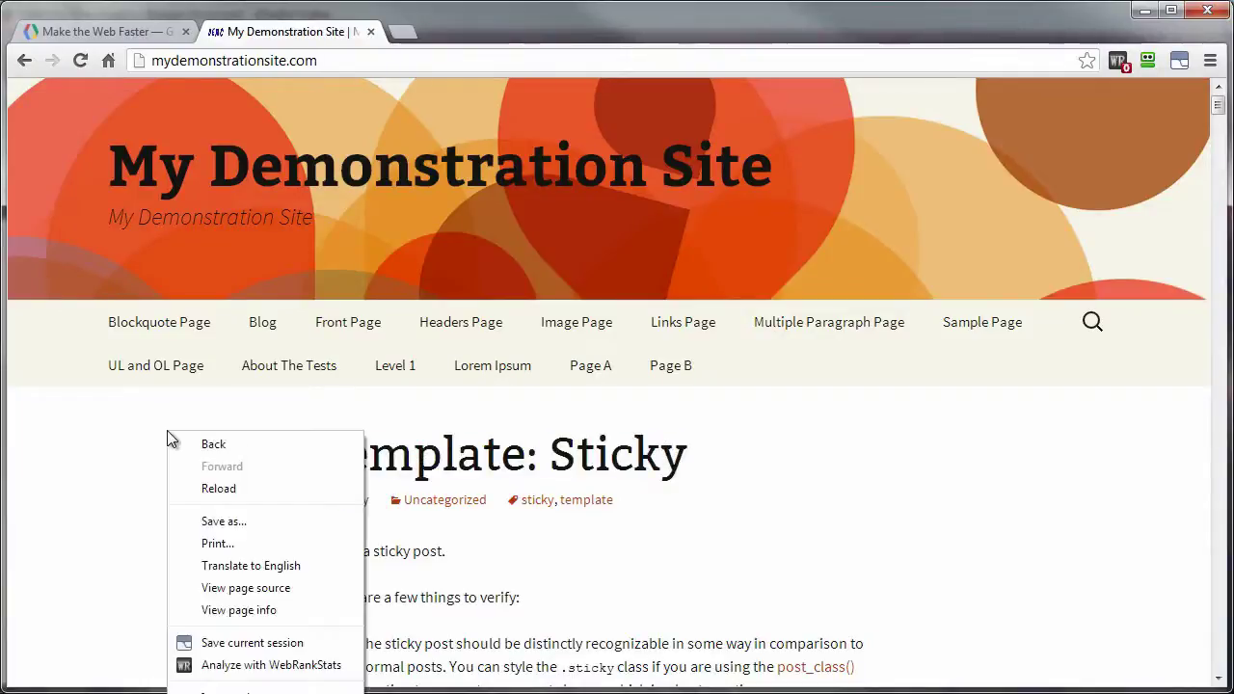
{"action": "left_click", "coordinate": [214, 591]}
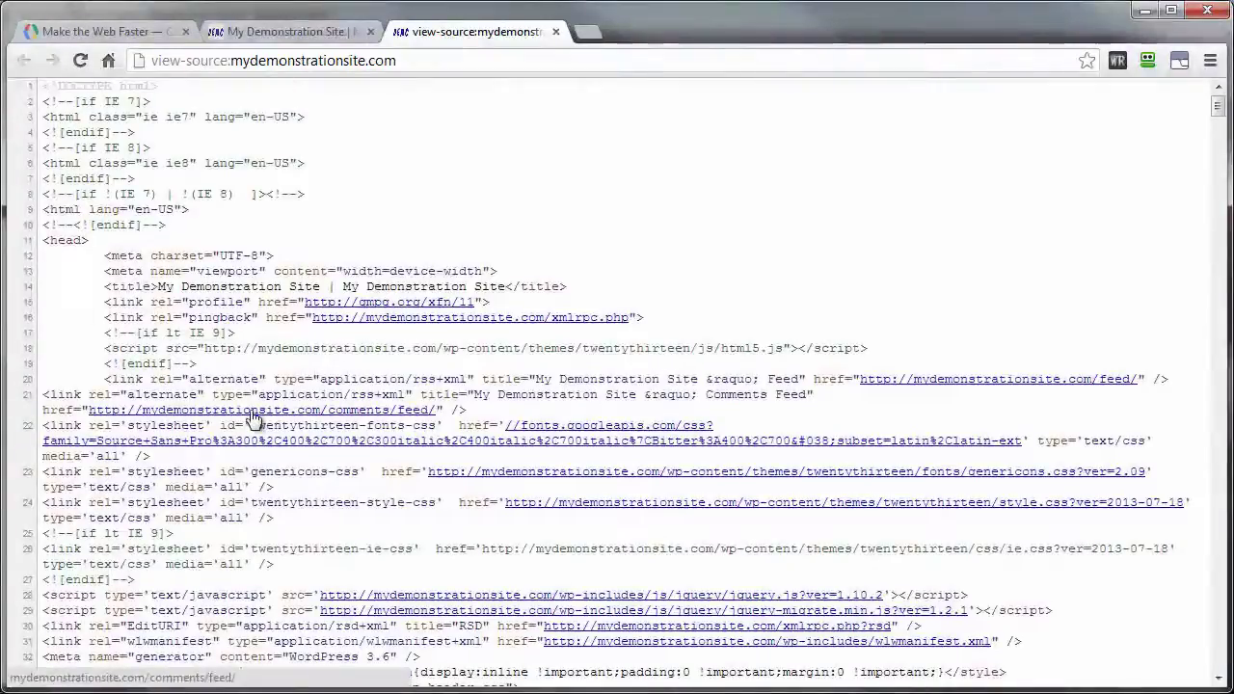
{"action": "left_click", "coordinate": [254, 28]}
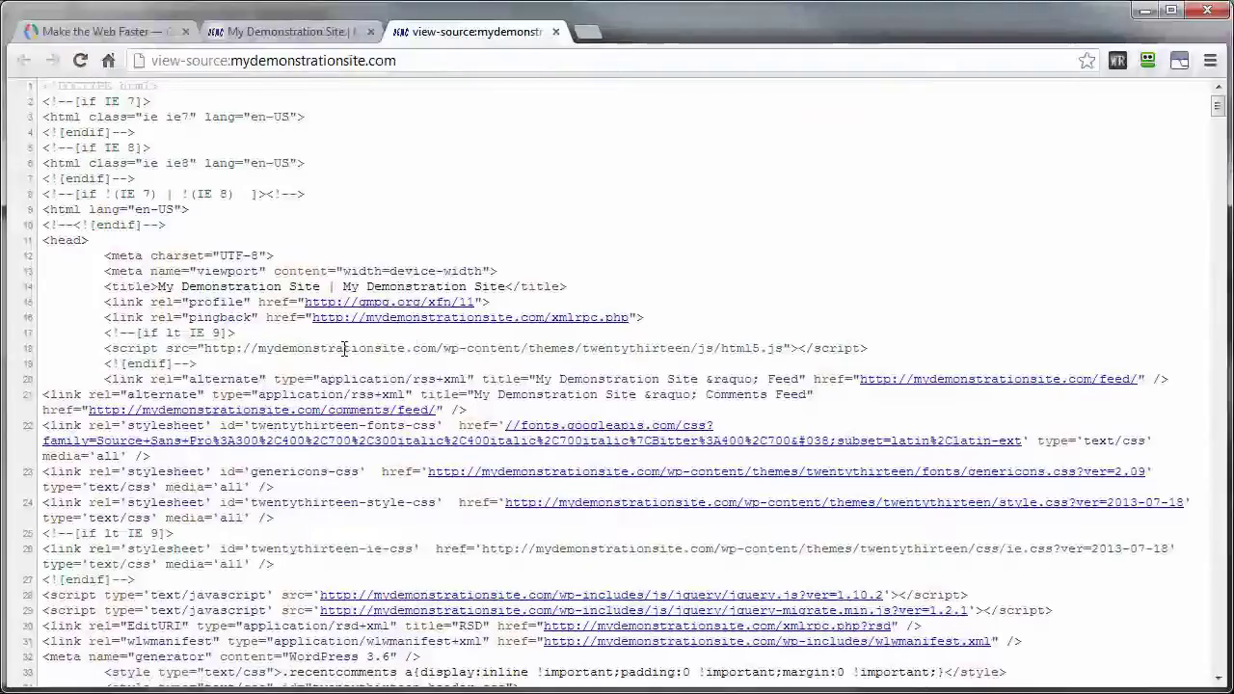
{"action": "left_click", "coordinate": [555, 32]}
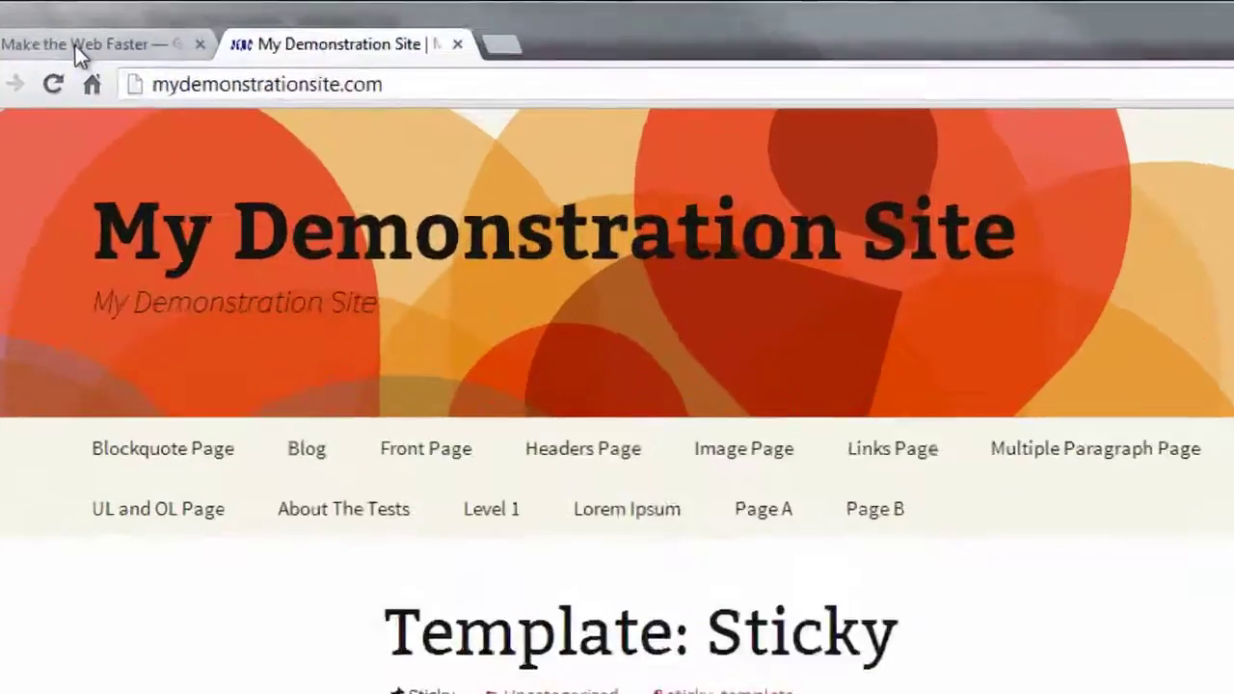
- Return to Make the Web Faster and browse its PageSpeed tools, including Performance Best Practices
{"action": "left_click", "coordinate": [75, 45]}
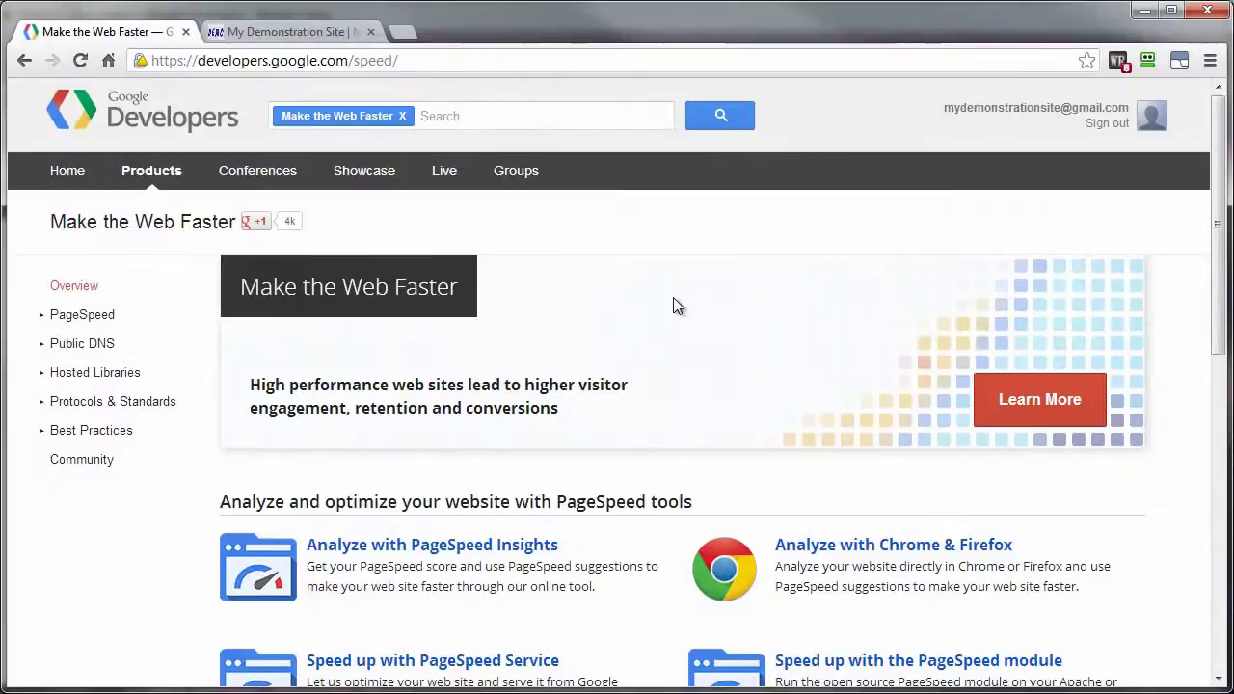
{"action": "scroll", "coordinate": [527, 368], "scroll_direction": "down", "scroll_amount": 2}
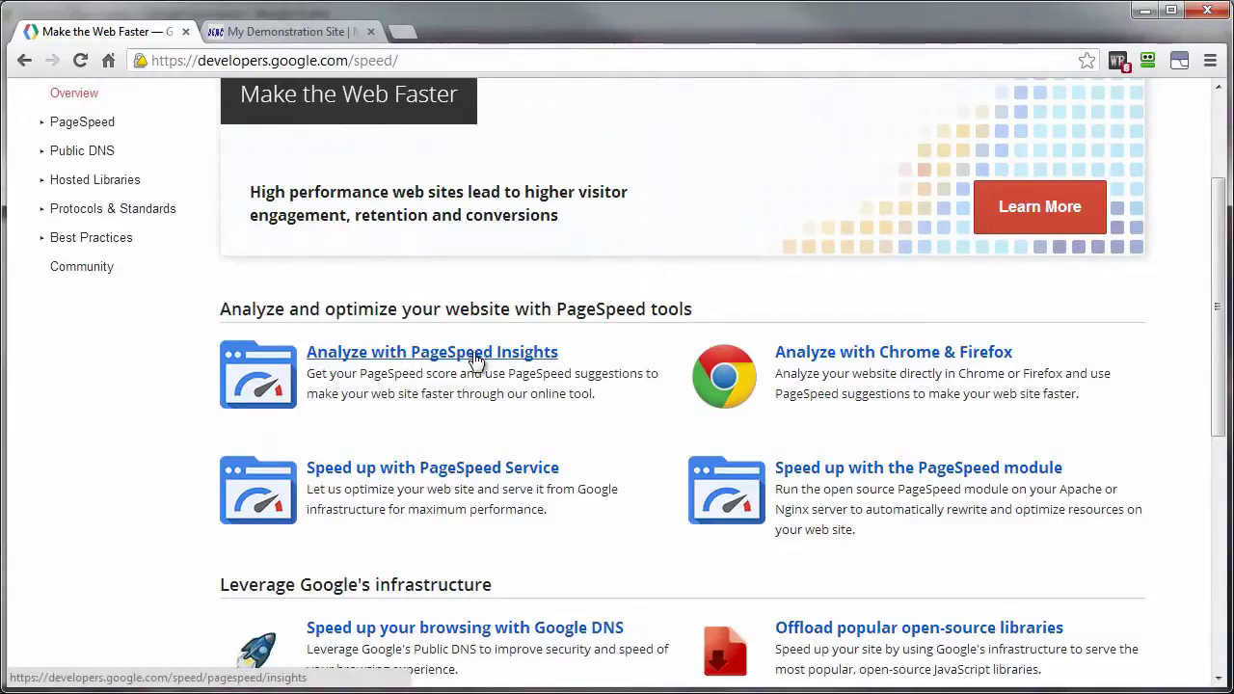
{"action": "scroll", "coordinate": [472, 355], "scroll_direction": "down", "scroll_amount": 3}
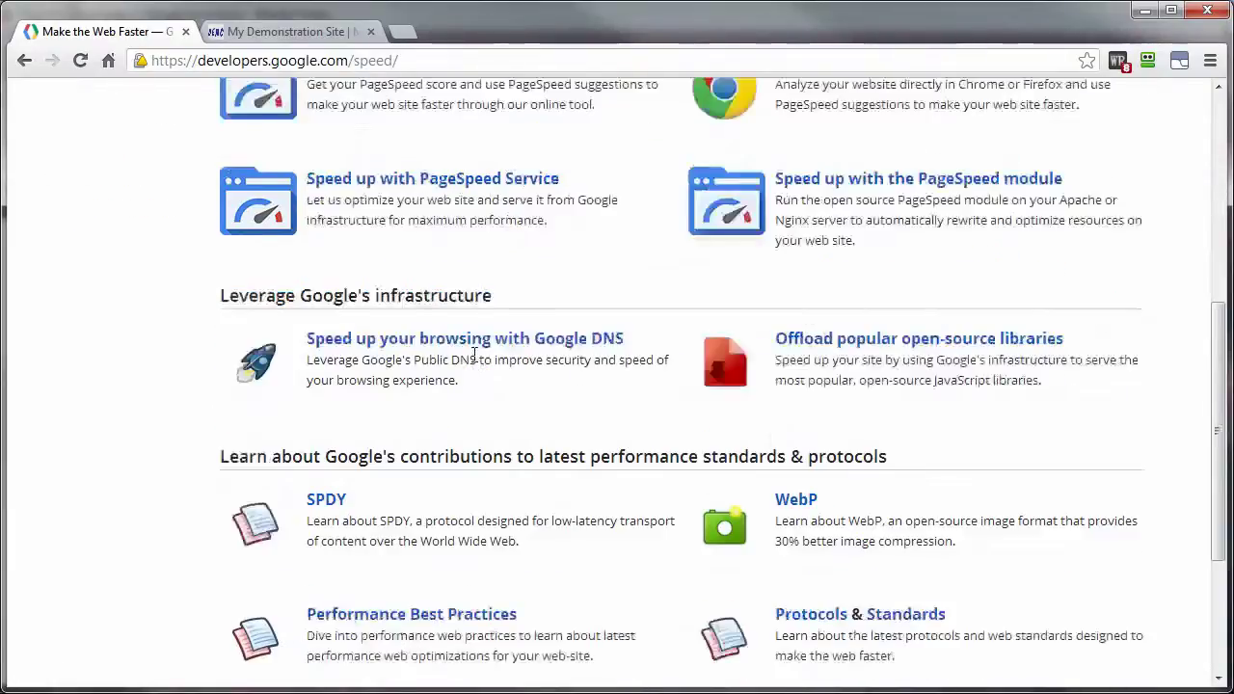
{"action": "scroll", "coordinate": [474, 354], "scroll_direction": "down", "scroll_amount": 1}
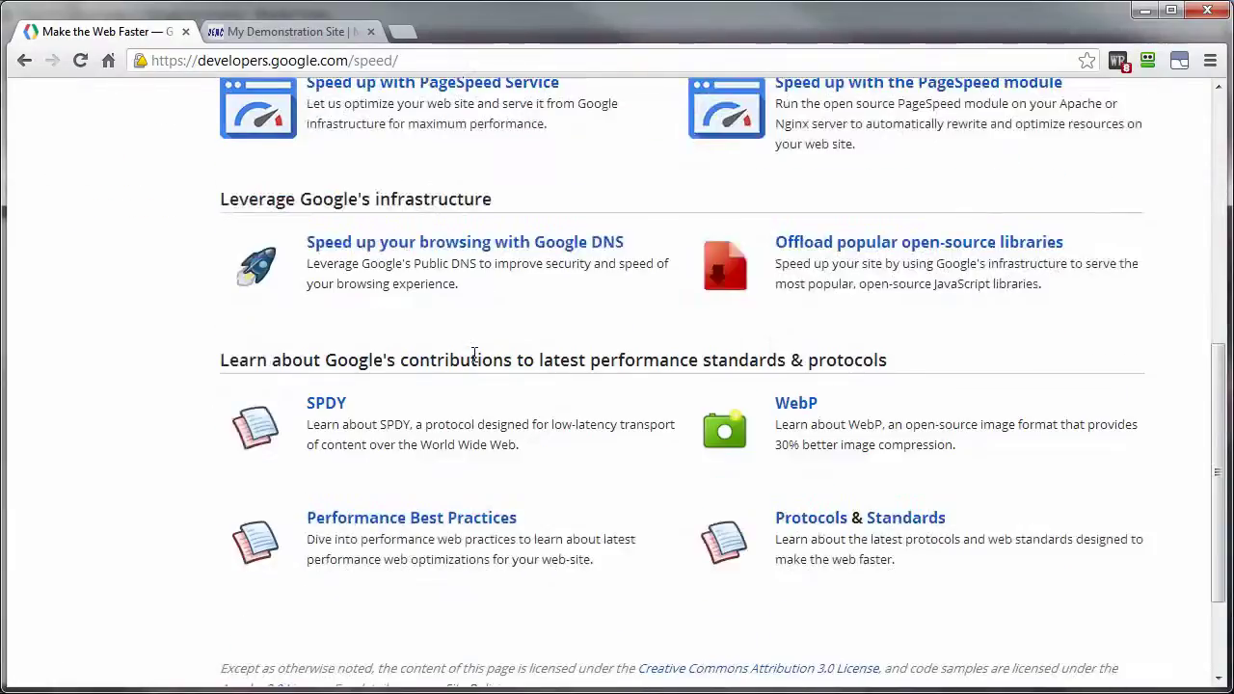
{"action": "left_click", "coordinate": [460, 530]}
- Scroll back up and go to the Community page from the left sidebar
{"action": "scroll", "coordinate": [578, 547], "scroll_direction": "up", "scroll_amount": 4}
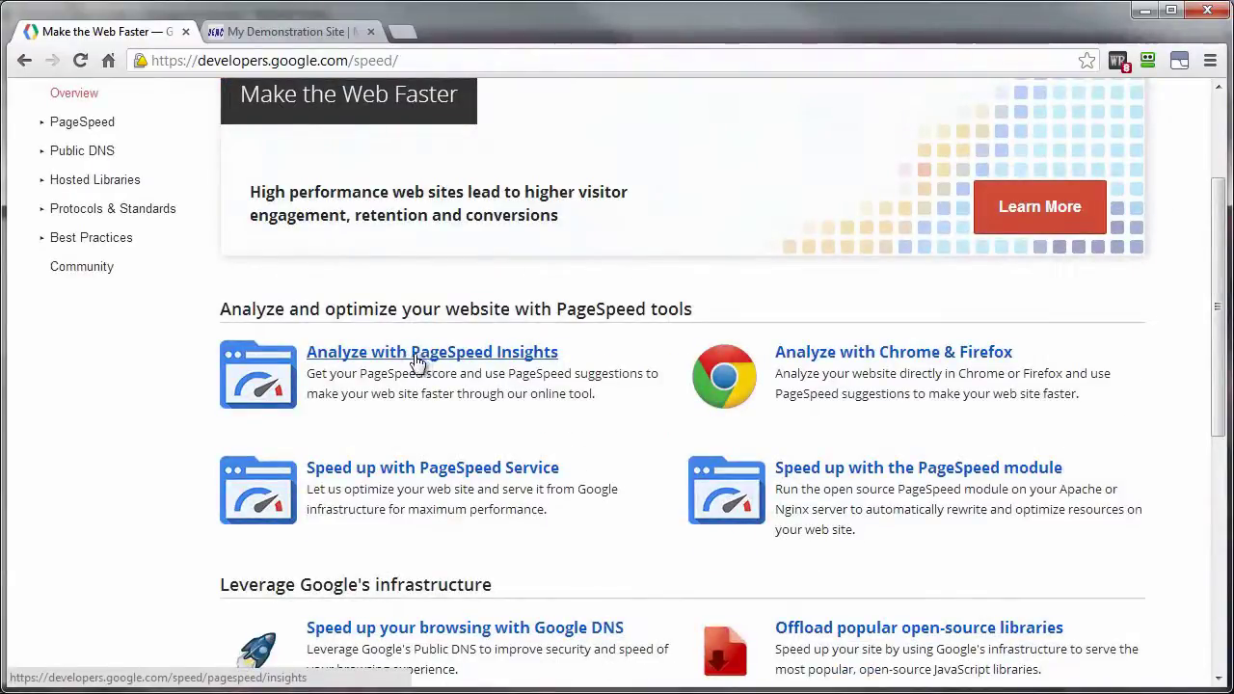
{"action": "scroll", "coordinate": [418, 434], "scroll_direction": "up", "scroll_amount": 2}
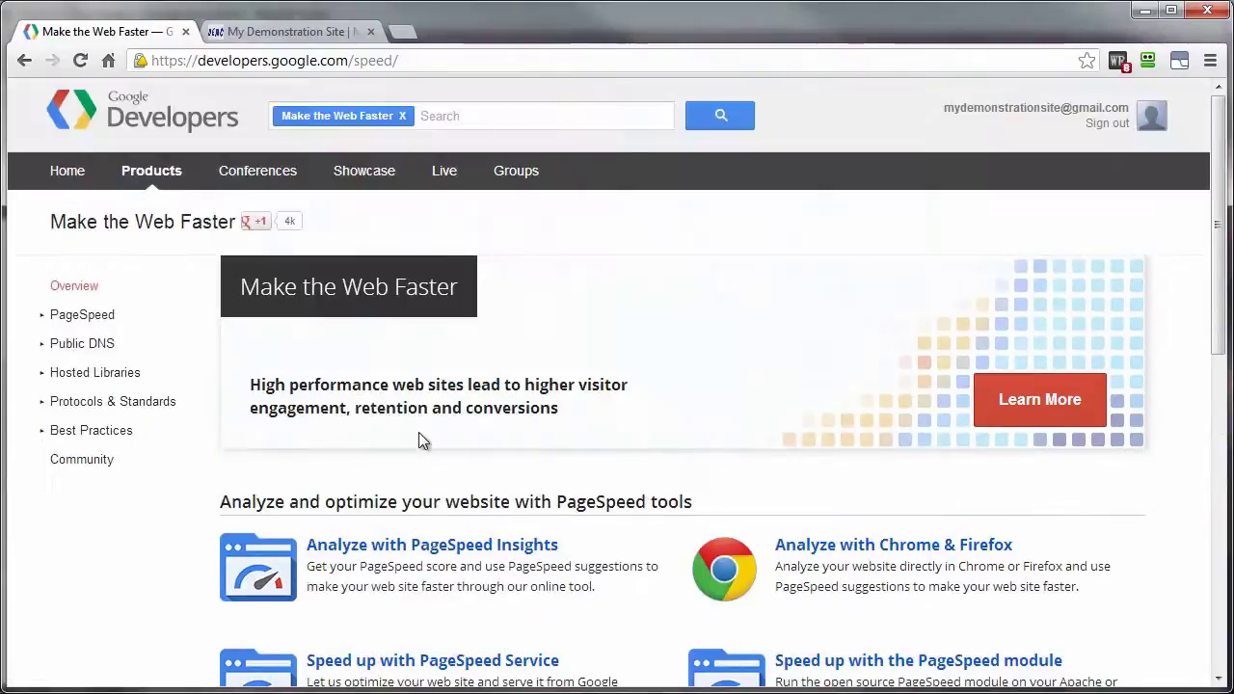
{"action": "left_click", "coordinate": [94, 463]}
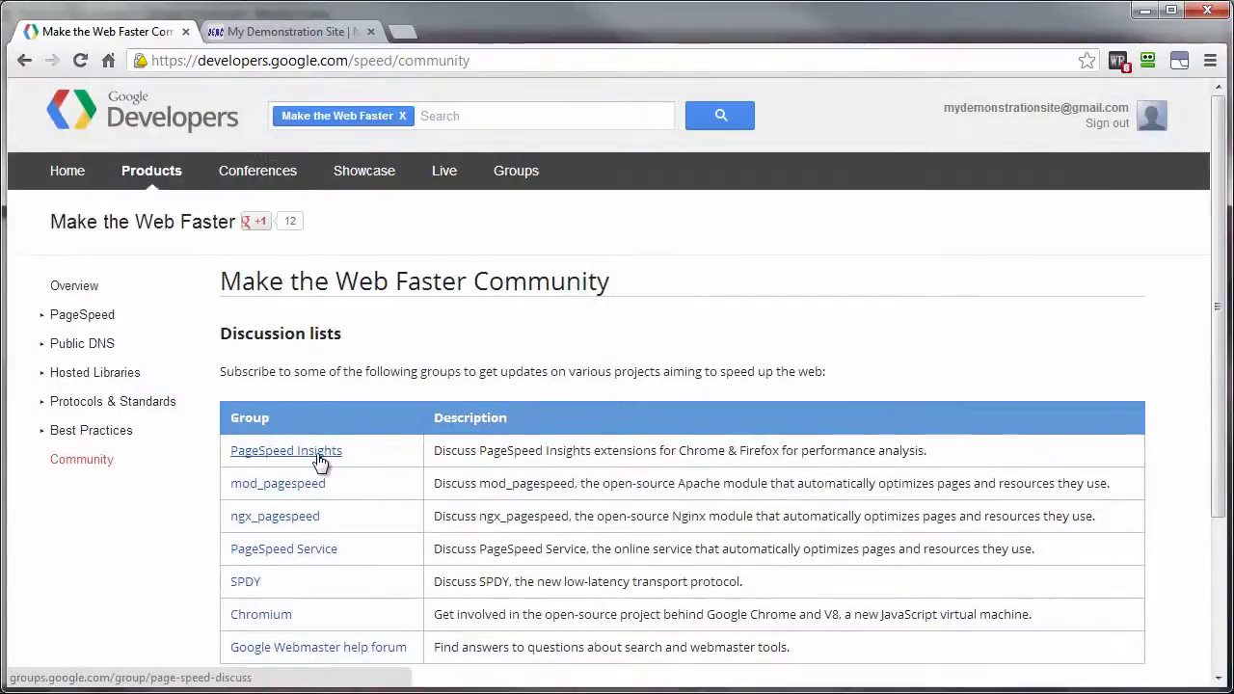
- View the PageSpeed Insights discussion group's topics in Google Groups, then go back
{"action": "left_click", "coordinate": [278, 451]}
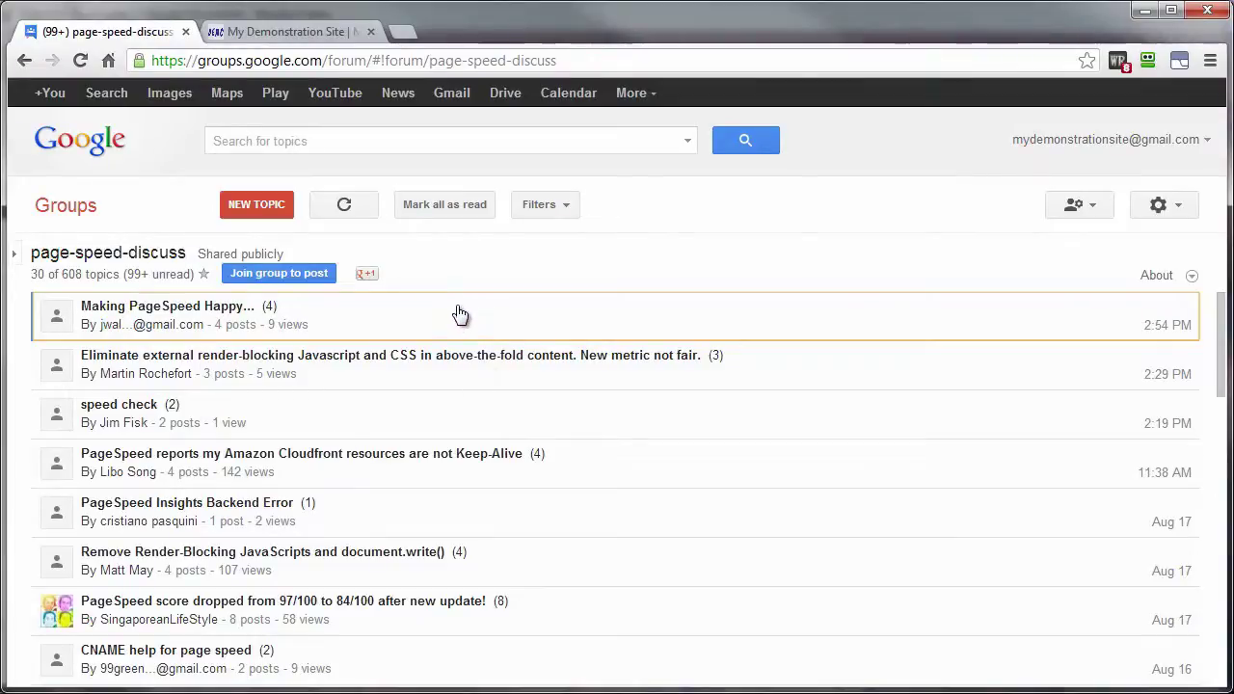
{"action": "left_click", "coordinate": [25, 60]}
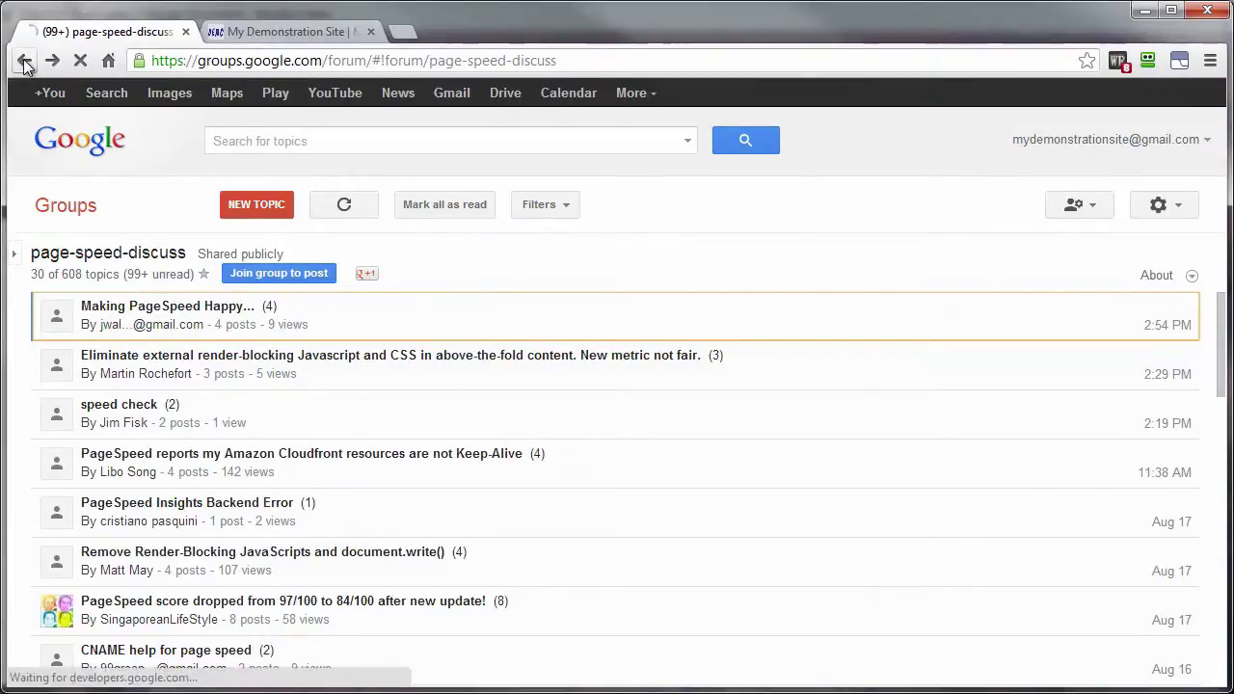
- Open PageSpeed Insights and copy the demonstration site's address from its tab
{"action": "left_click", "coordinate": [25, 60]}
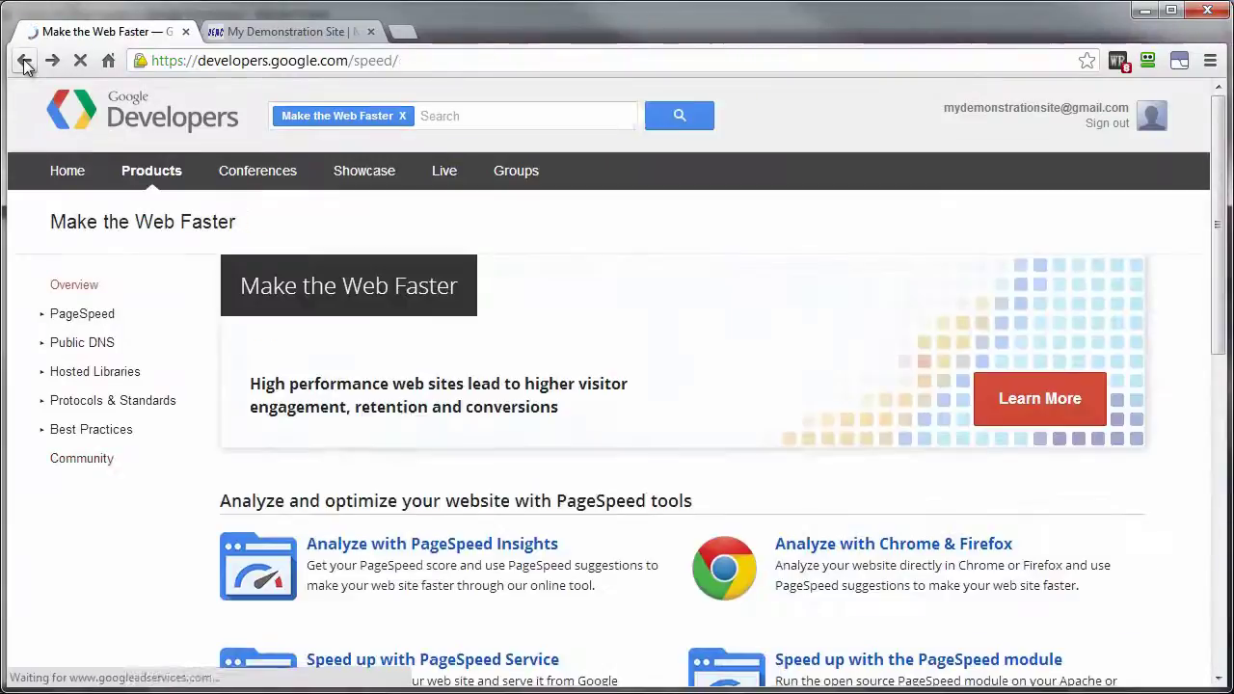
{"action": "left_click", "coordinate": [364, 547]}
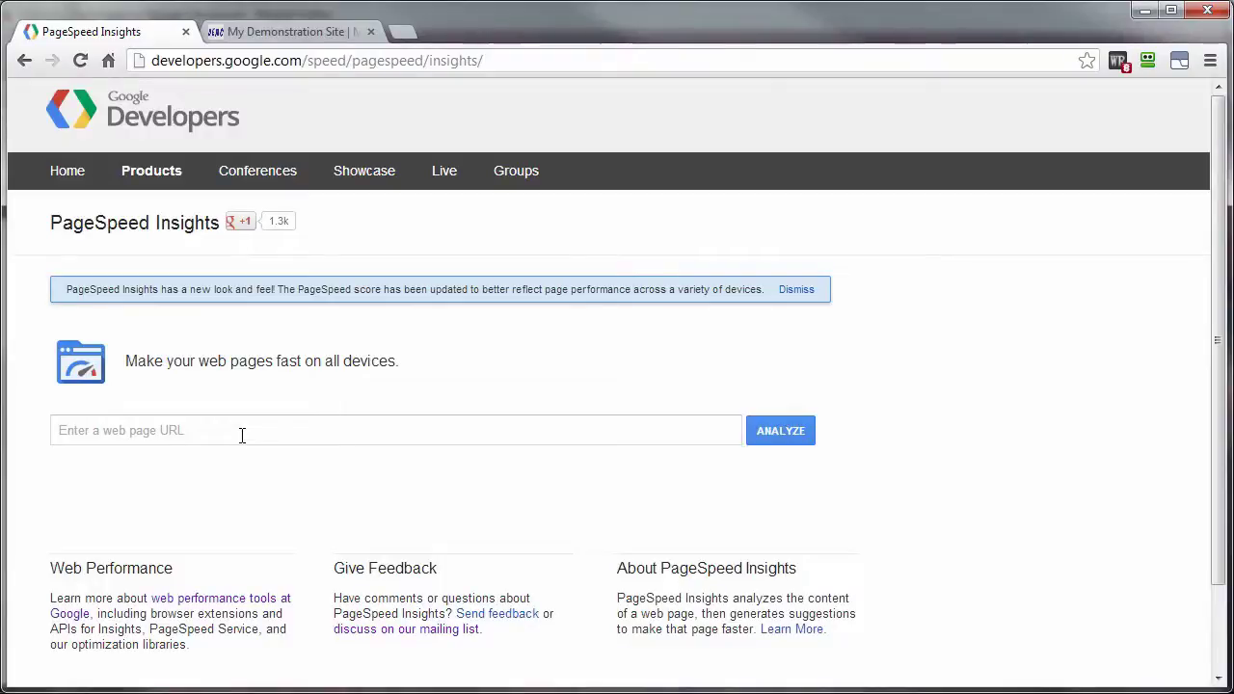
{"action": "left_click", "coordinate": [272, 26]}
{"action": "left_click", "coordinate": [241, 60]}
{"action": "key", "text": "ctrl+c"}
{"action": "right_click", "coordinate": [243, 60]}
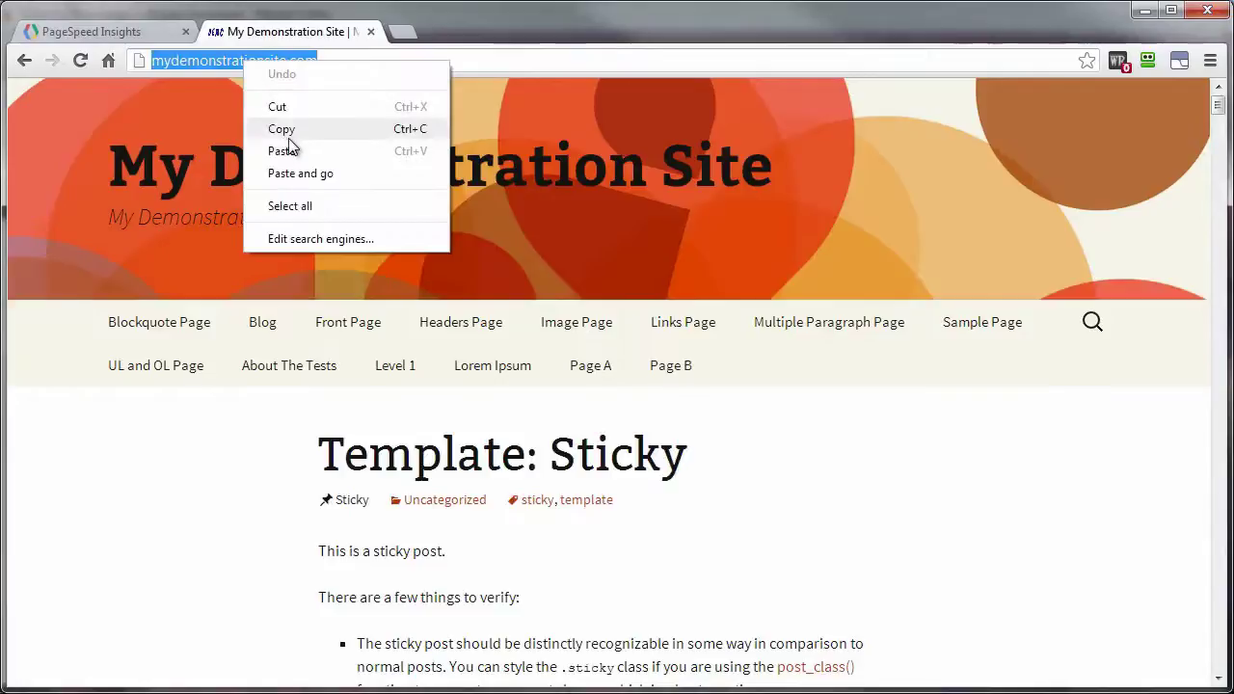
{"action": "left_click", "coordinate": [282, 128]}
{"action": "left_click", "coordinate": [92, 31]}
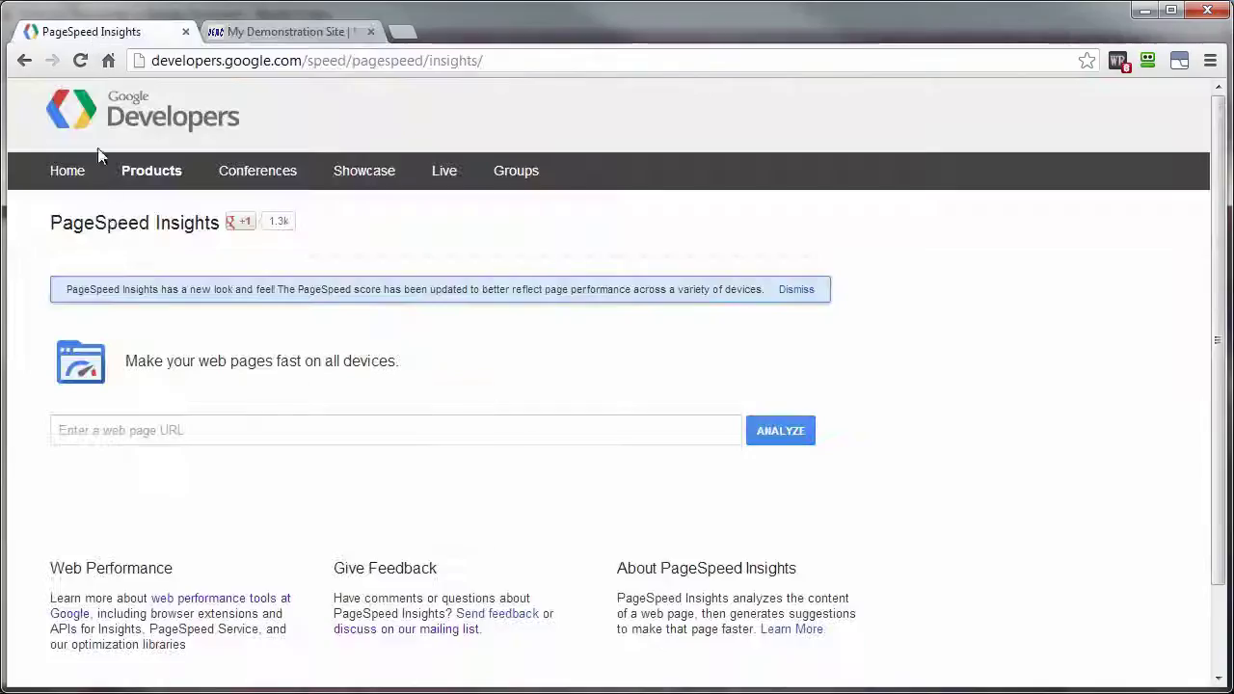
{"action": "left_click", "coordinate": [133, 431]}
{"action": "right_click", "coordinate": [135, 431]}
{"action": "left_click", "coordinate": [188, 545]}
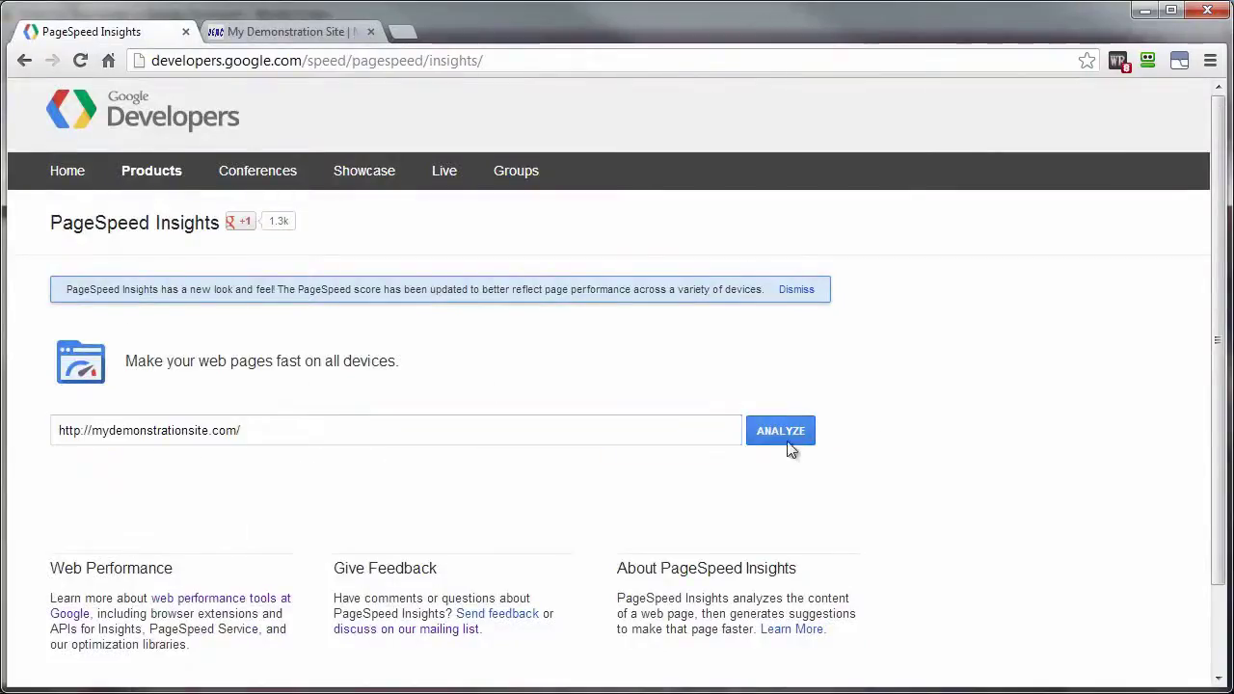
{"action": "left_click", "coordinate": [768, 436]}
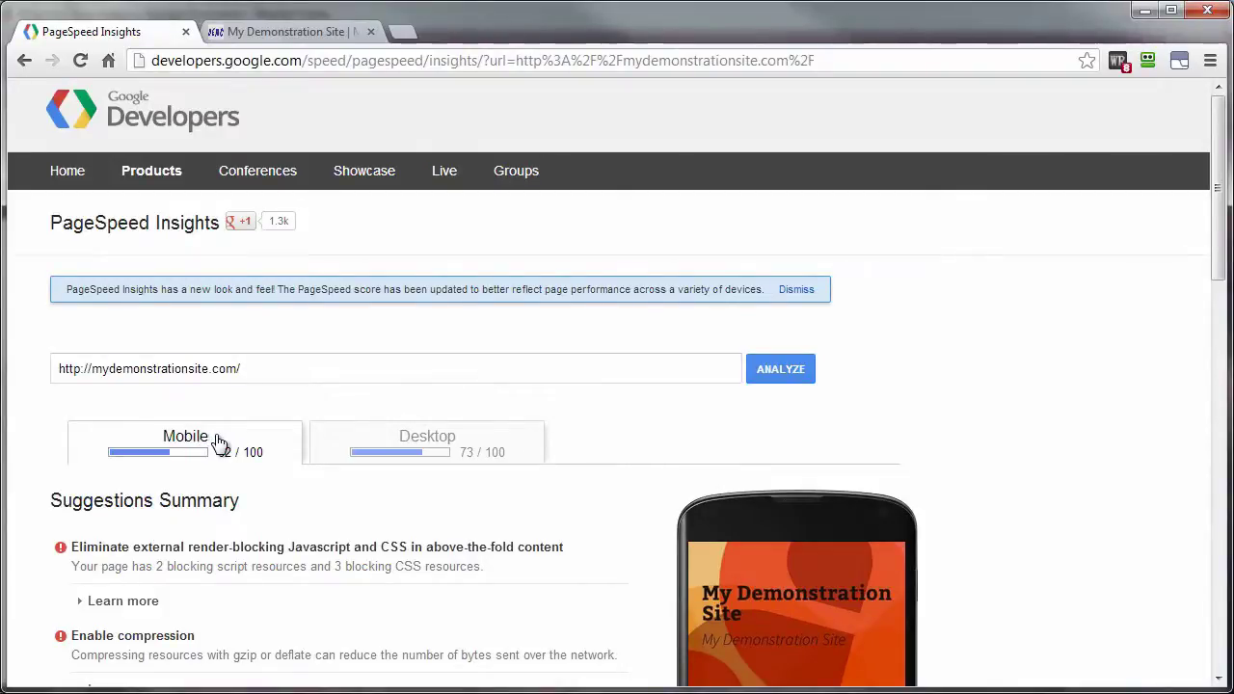
{"action": "scroll", "coordinate": [482, 516], "scroll_direction": "down", "scroll_amount": 2}
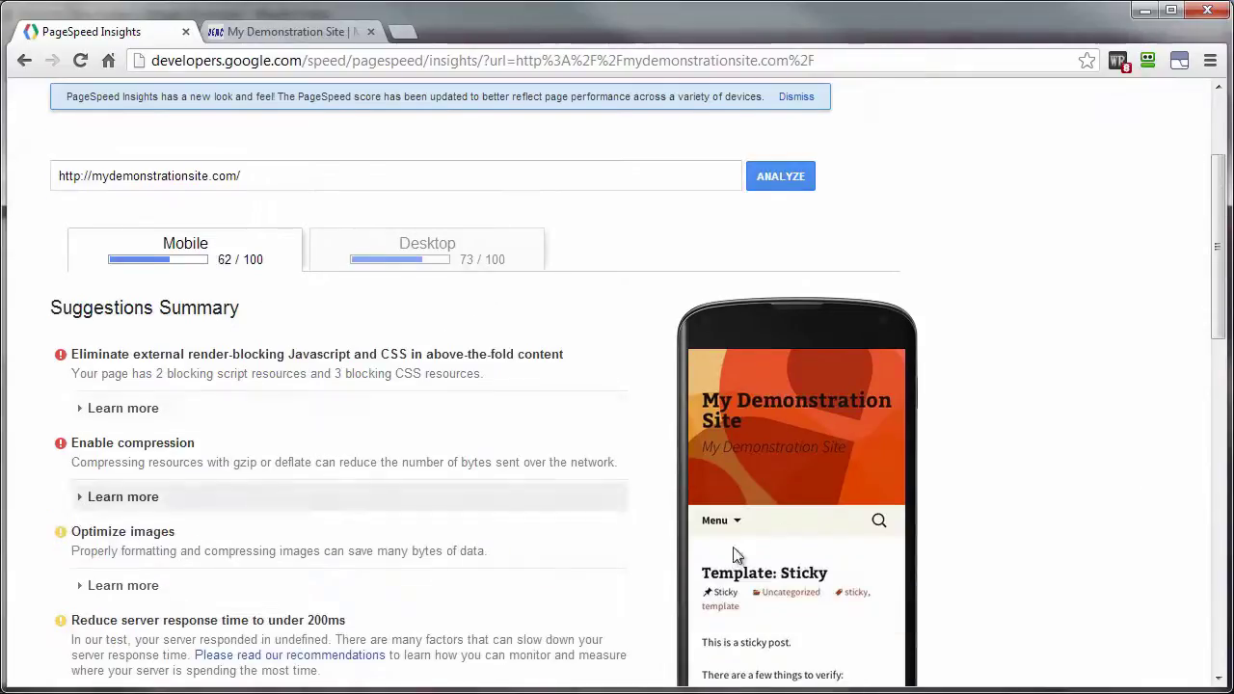
{"action": "left_click", "coordinate": [496, 259]}
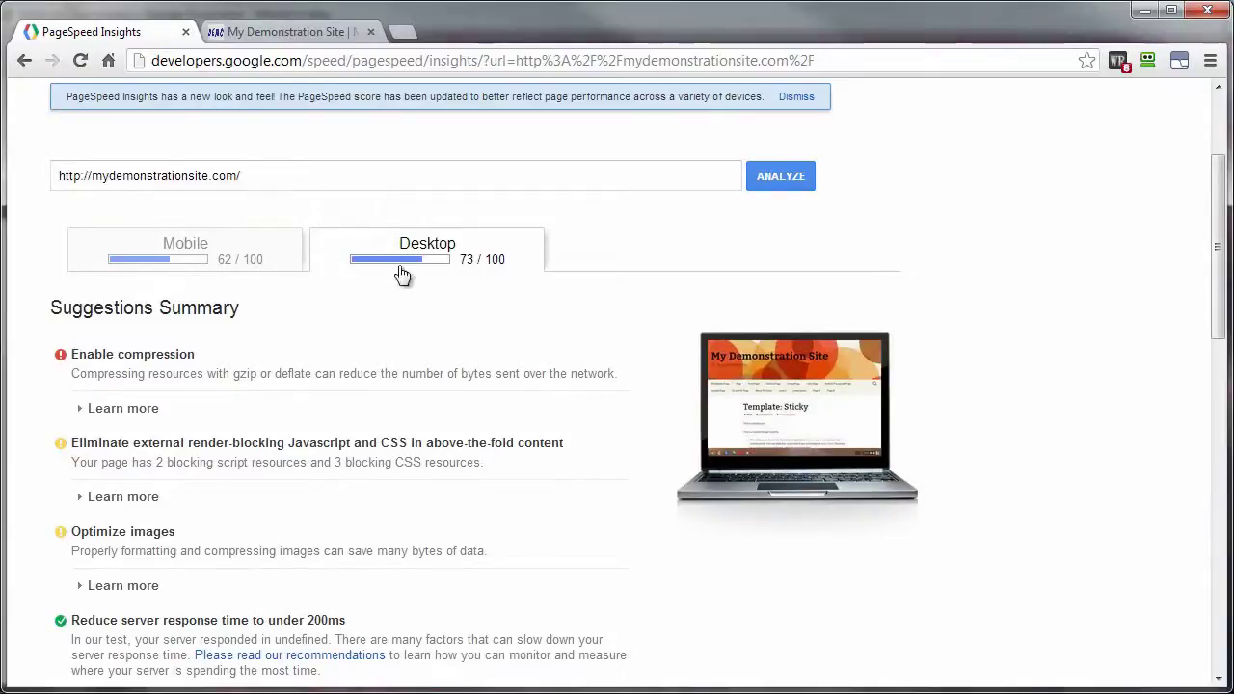
{"action": "left_click", "coordinate": [220, 274]}
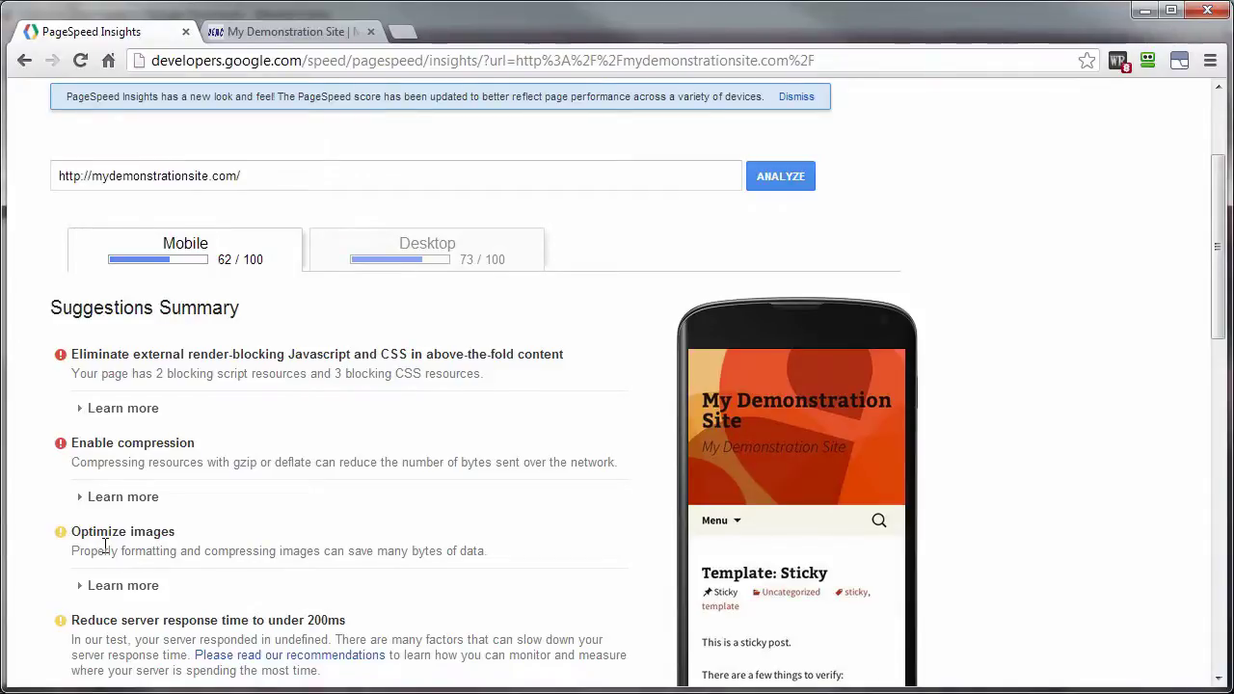
{"action": "scroll", "coordinate": [105, 545], "scroll_direction": "down", "scroll_amount": 5}
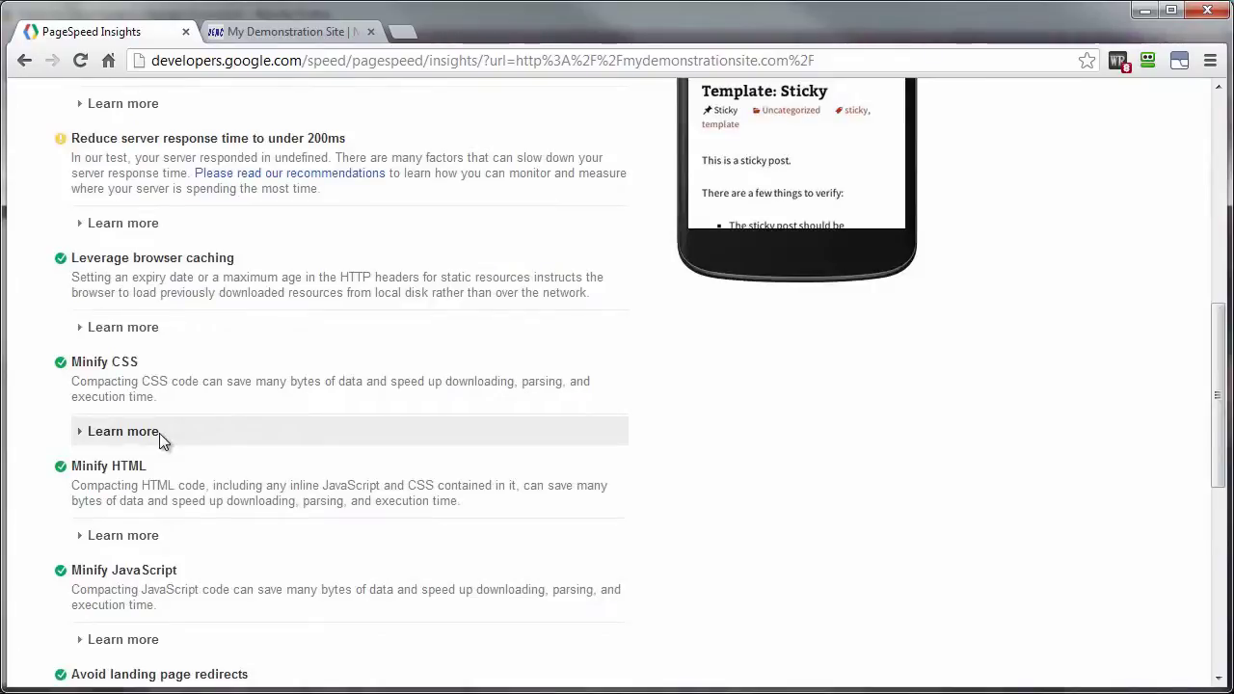
{"action": "scroll", "coordinate": [159, 433], "scroll_direction": "down", "scroll_amount": 4}
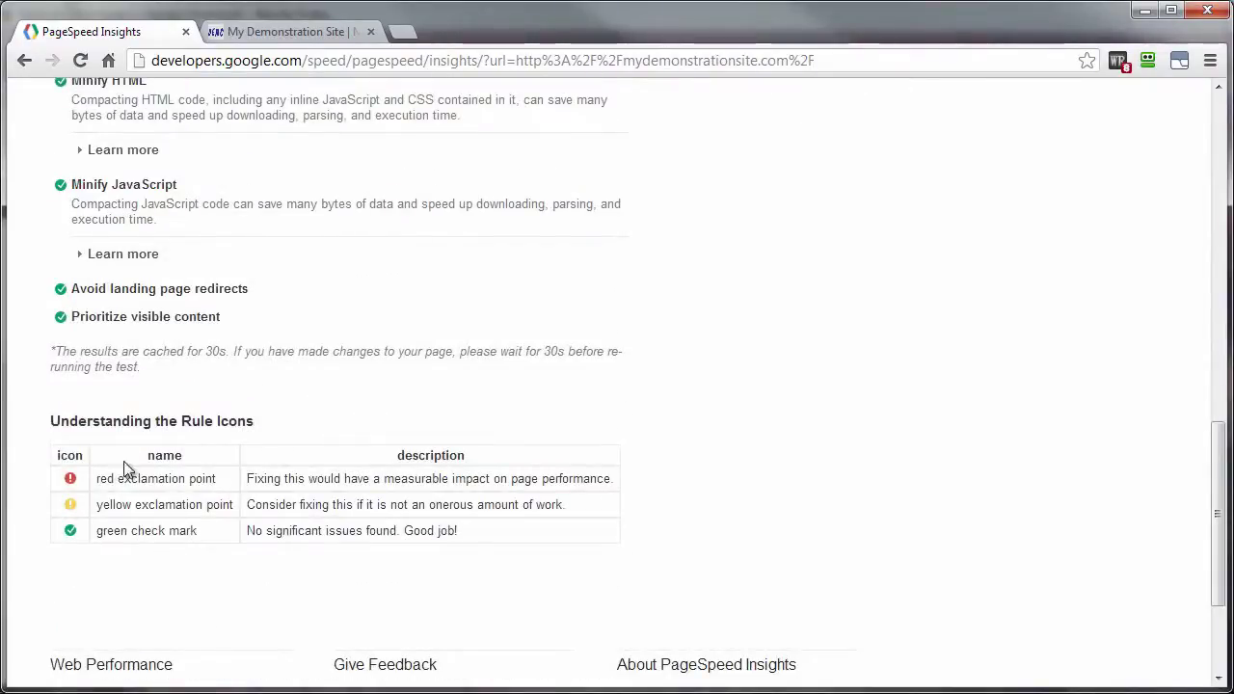
{"action": "scroll", "coordinate": [334, 550], "scroll_direction": "up", "scroll_amount": 5}
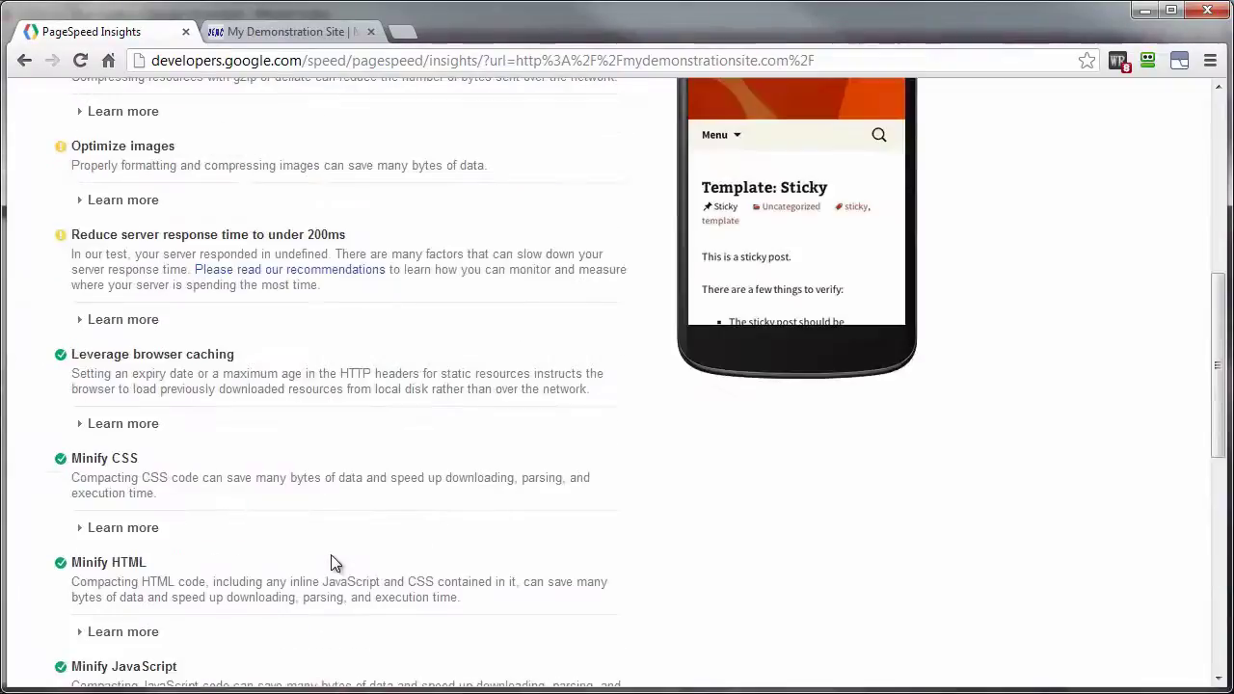
{"action": "scroll", "coordinate": [331, 557], "scroll_direction": "up", "scroll_amount": 5}
{"action": "scroll", "coordinate": [129, 449], "scroll_direction": "down", "scroll_amount": 2}
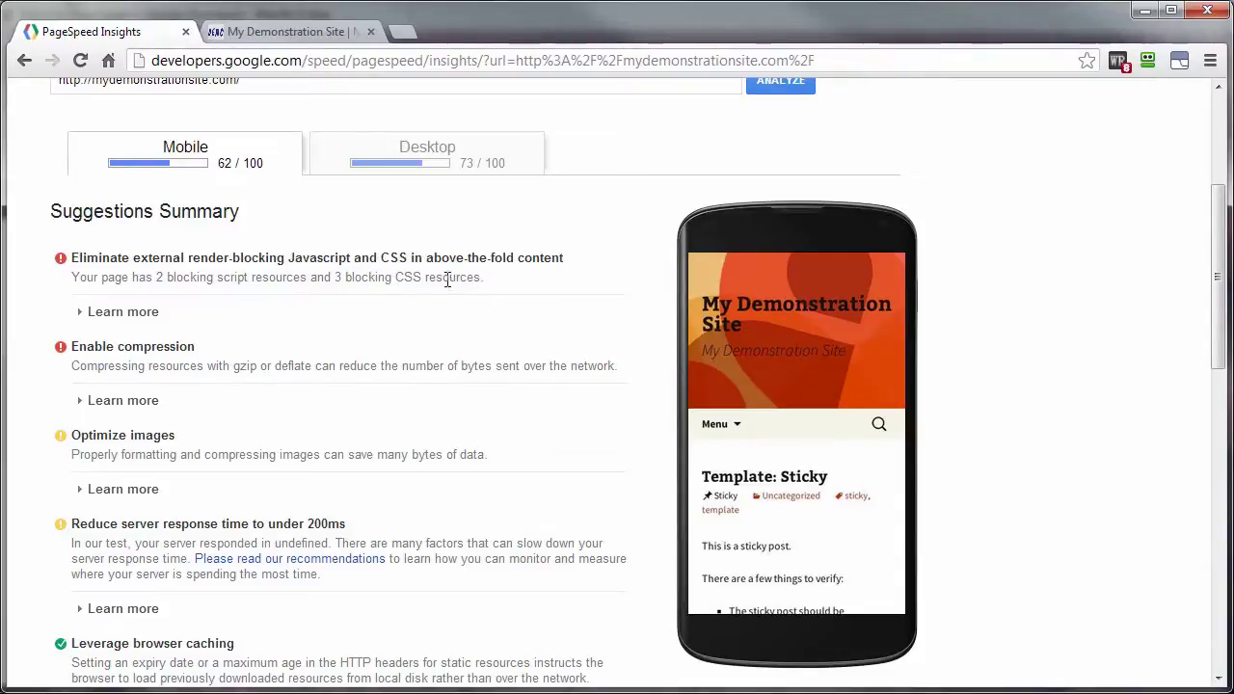
- Expand the first suggestion's render-blocking resources, then view the Desktop results
{"action": "left_click", "coordinate": [99, 318]}
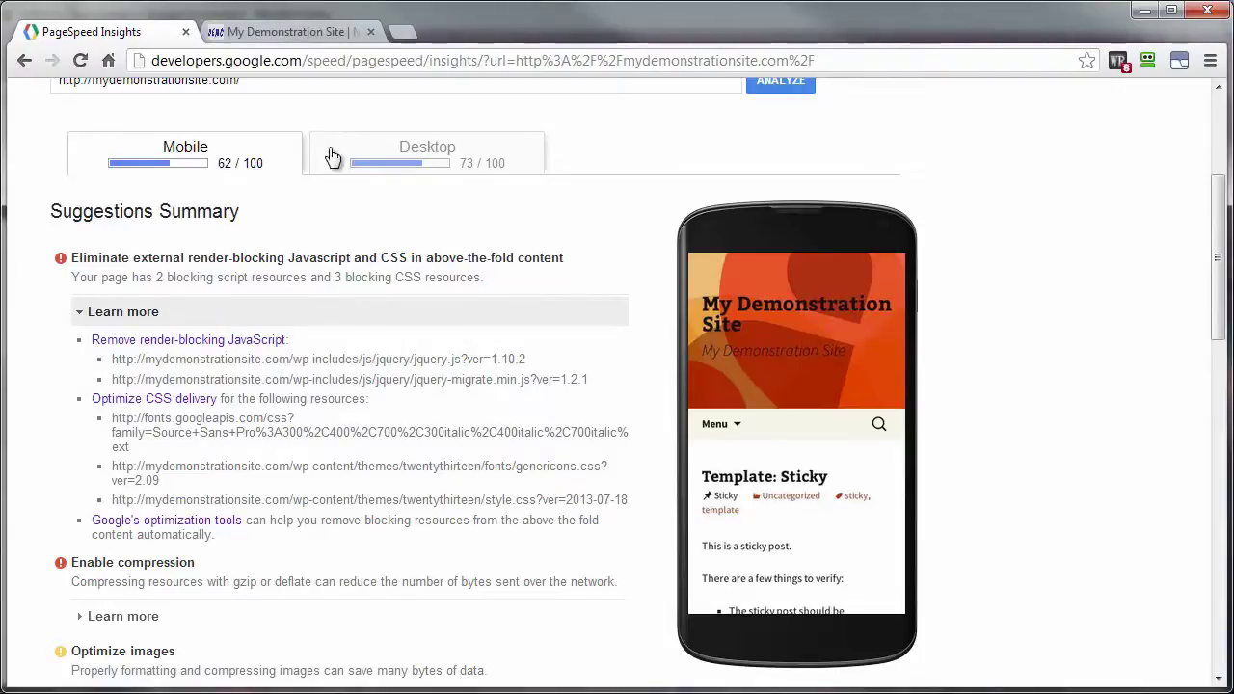
{"action": "left_click", "coordinate": [453, 152]}
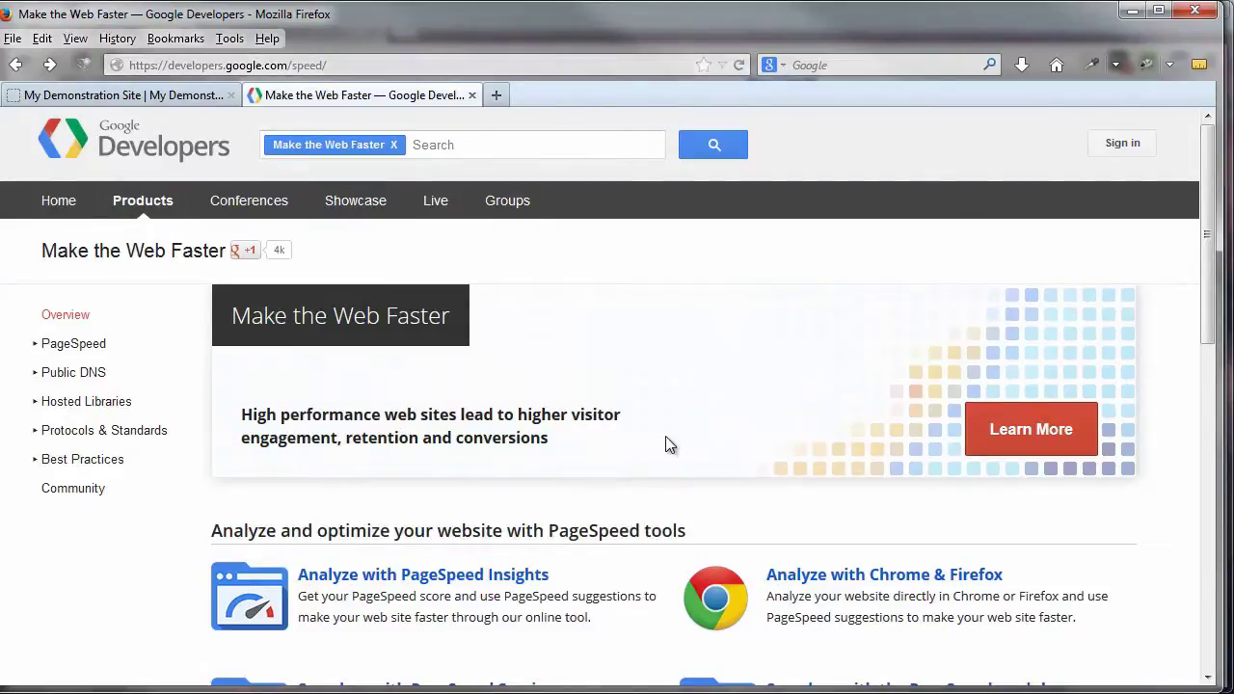
- Open the 'Analyze with Chrome & Firefox' browser extensions page and scroll through it
{"action": "scroll", "coordinate": [756, 422], "scroll_direction": "down", "scroll_amount": 2}
{"action": "scroll", "coordinate": [755, 416], "scroll_direction": "down", "scroll_amount": 3}
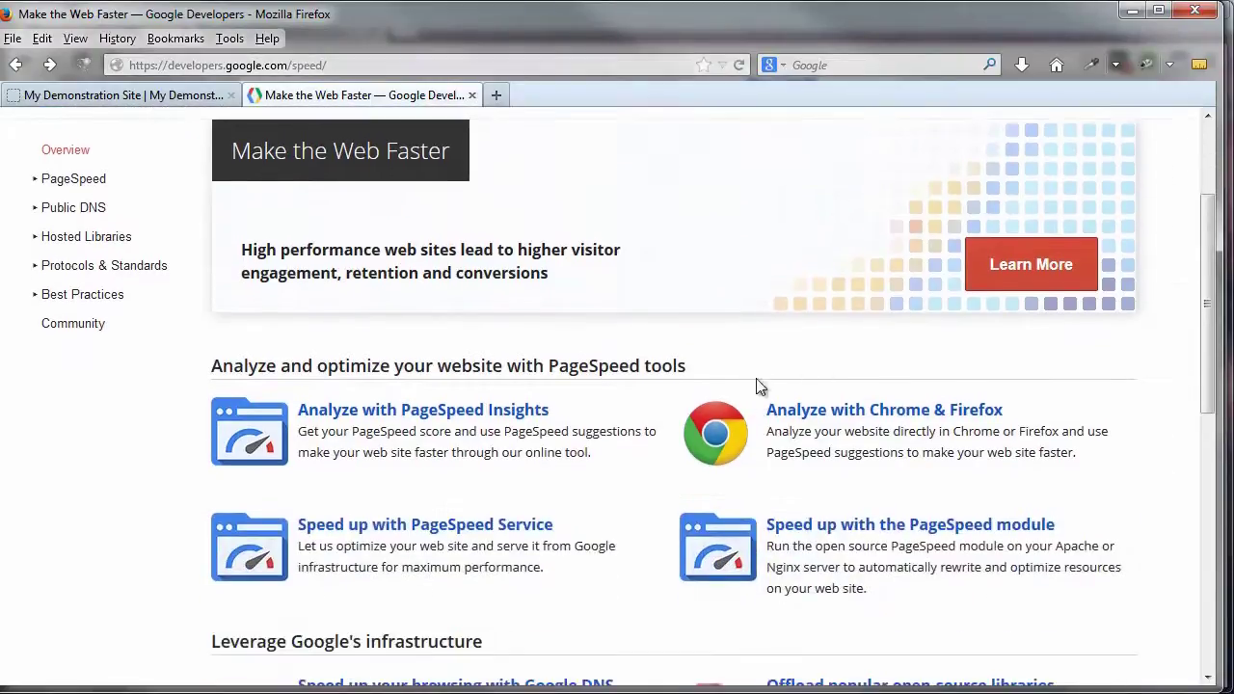
{"action": "left_click", "coordinate": [855, 411]}
{"action": "scroll", "coordinate": [855, 419], "scroll_direction": "down", "scroll_amount": 4}
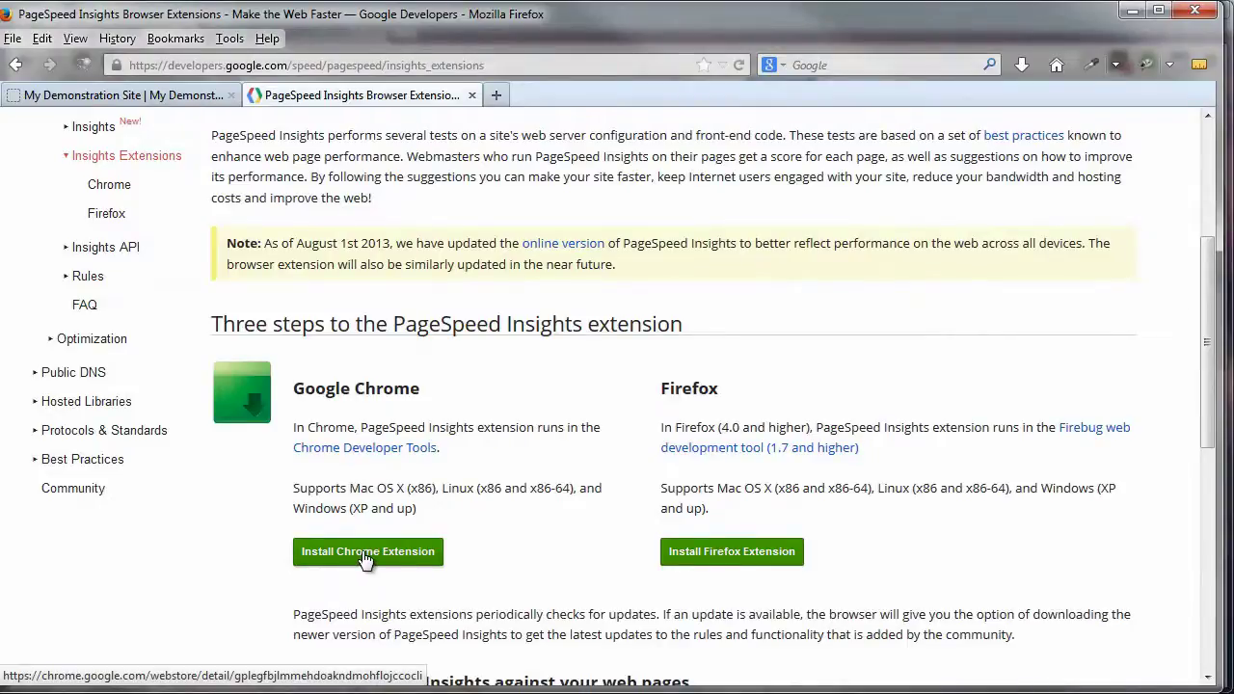
- Install the Page Speed Firefox extension, allowing the site and restarting Firefox
{"action": "left_click", "coordinate": [735, 560]}
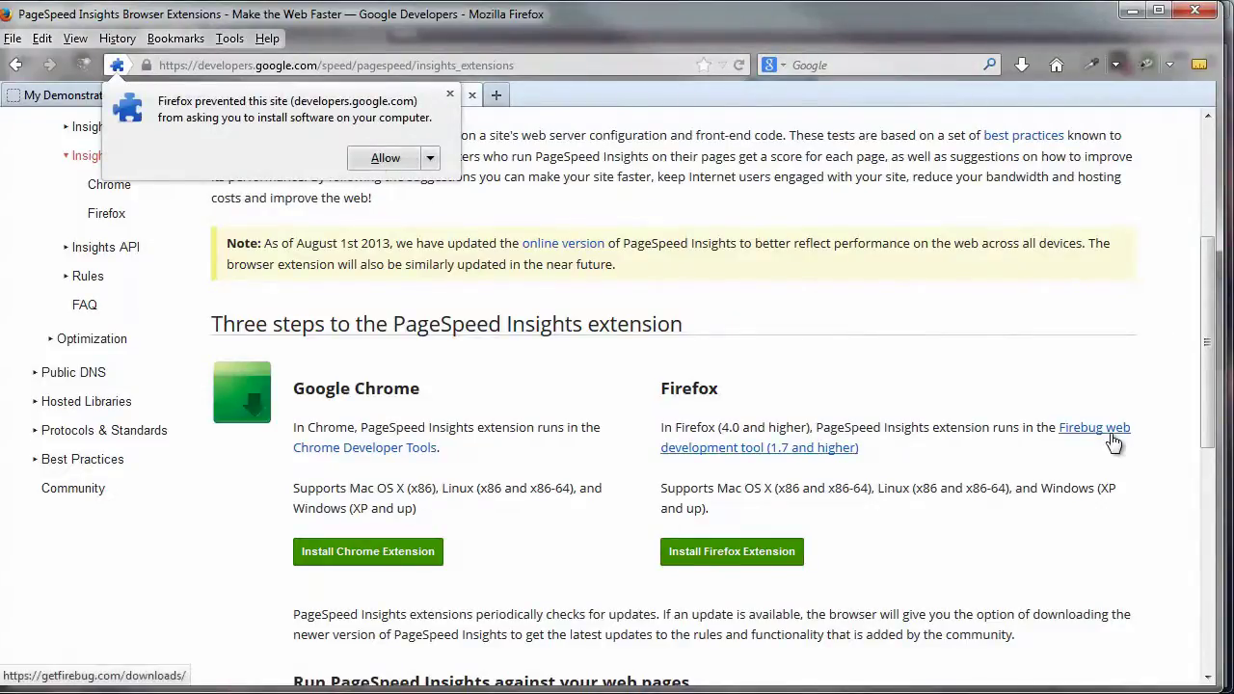
{"action": "left_click", "coordinate": [385, 158]}
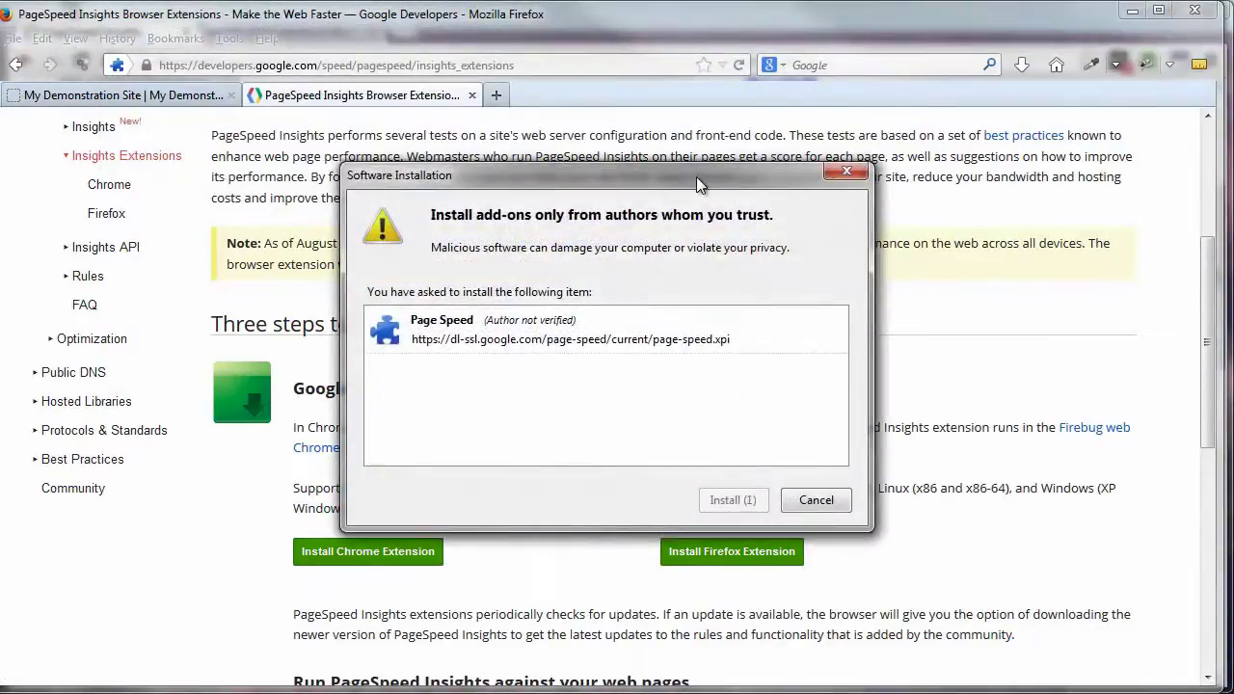
{"action": "left_click", "coordinate": [732, 500]}
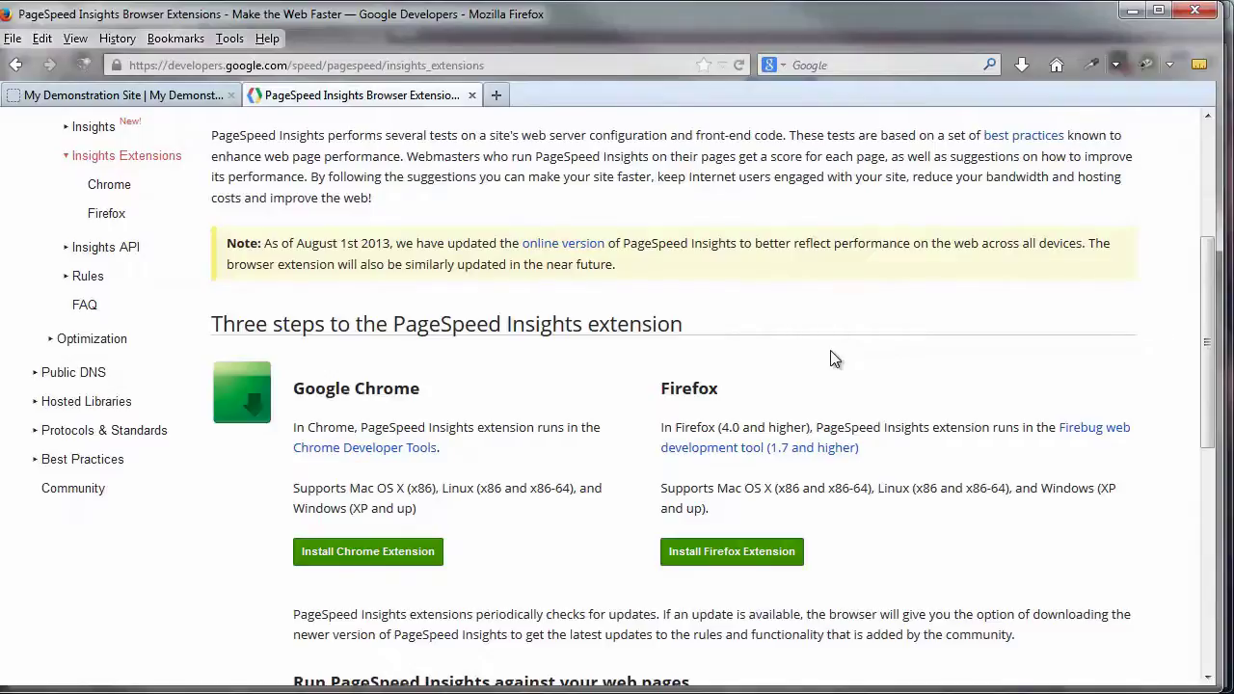
- Open Firebug, then inspect the My Demonstration Site h1 title with Inspect Element
{"action": "left_click", "coordinate": [1145, 67]}
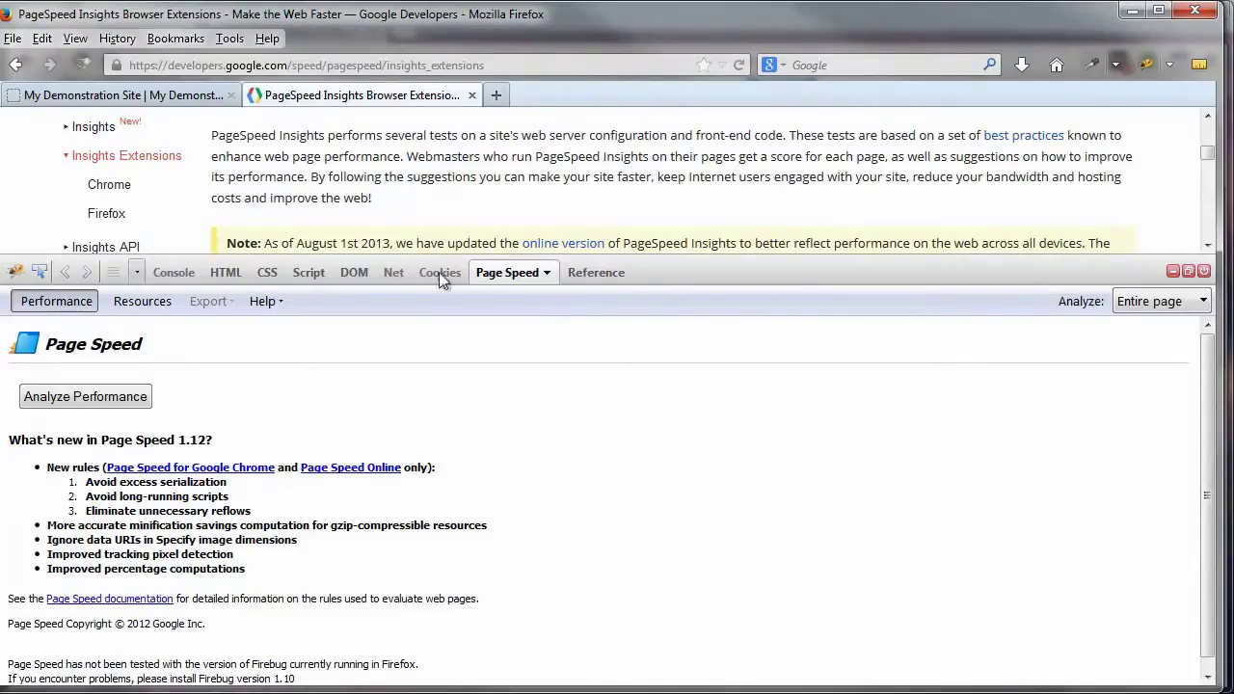
{"action": "left_click", "coordinate": [1205, 273]}
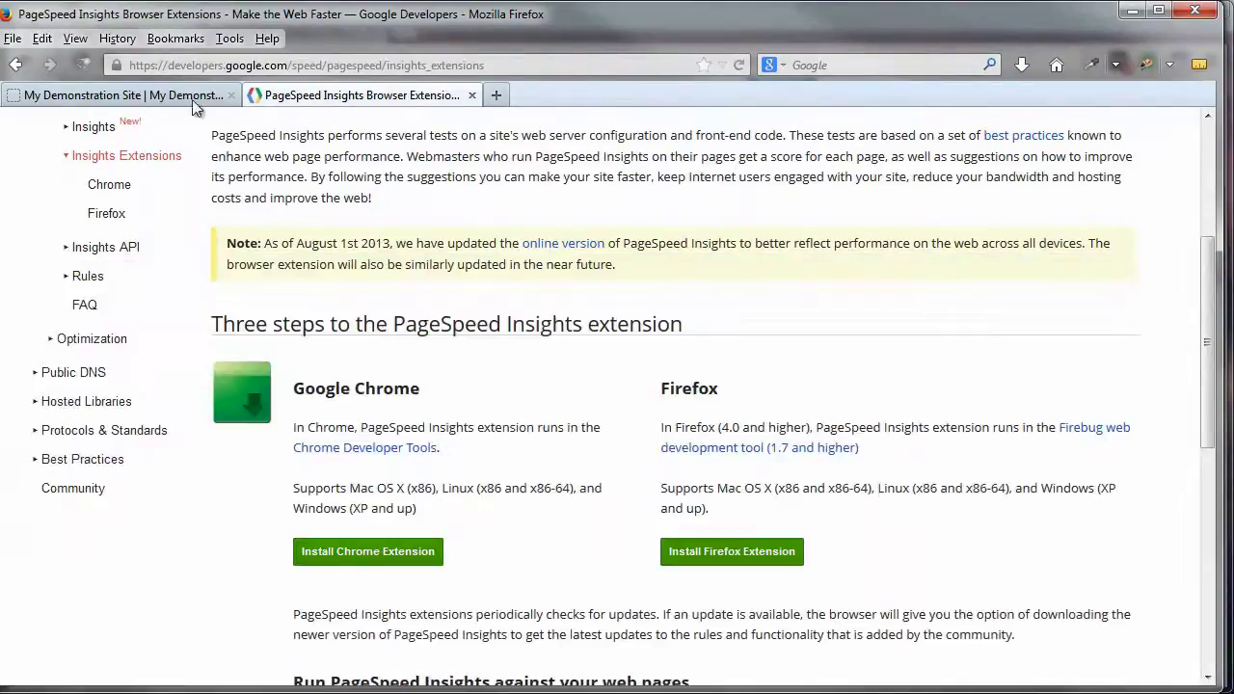
{"action": "left_click", "coordinate": [145, 94]}
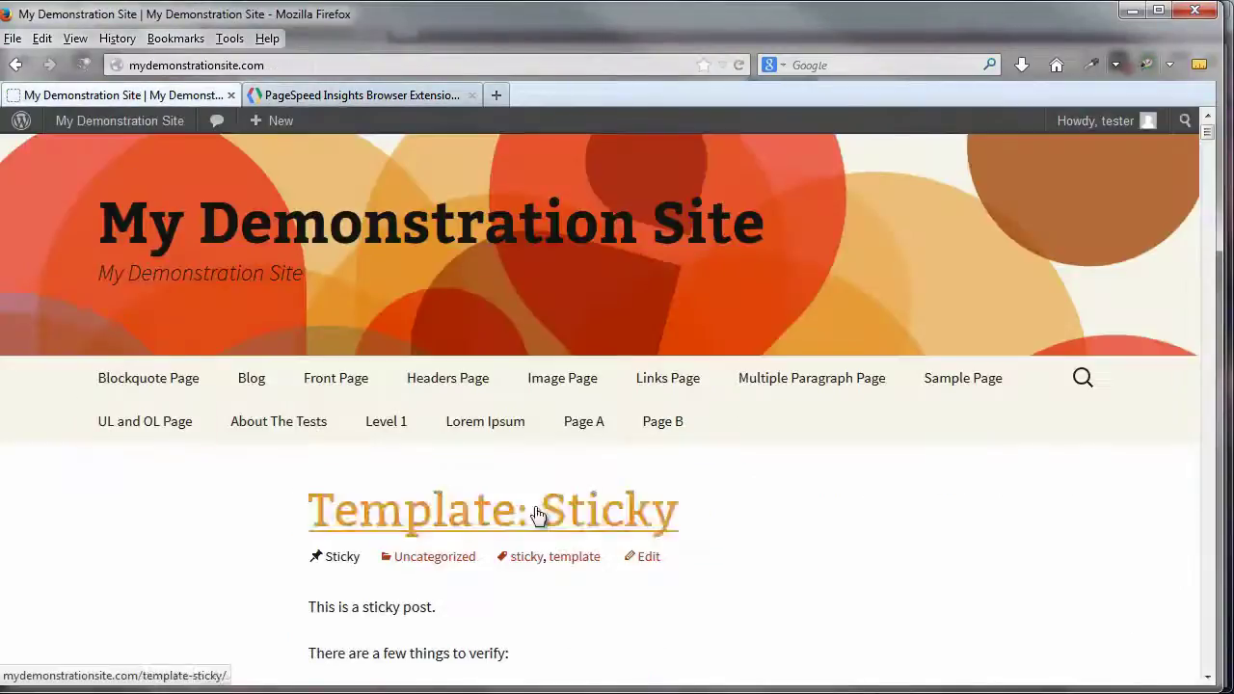
{"action": "right_click", "coordinate": [758, 467]}
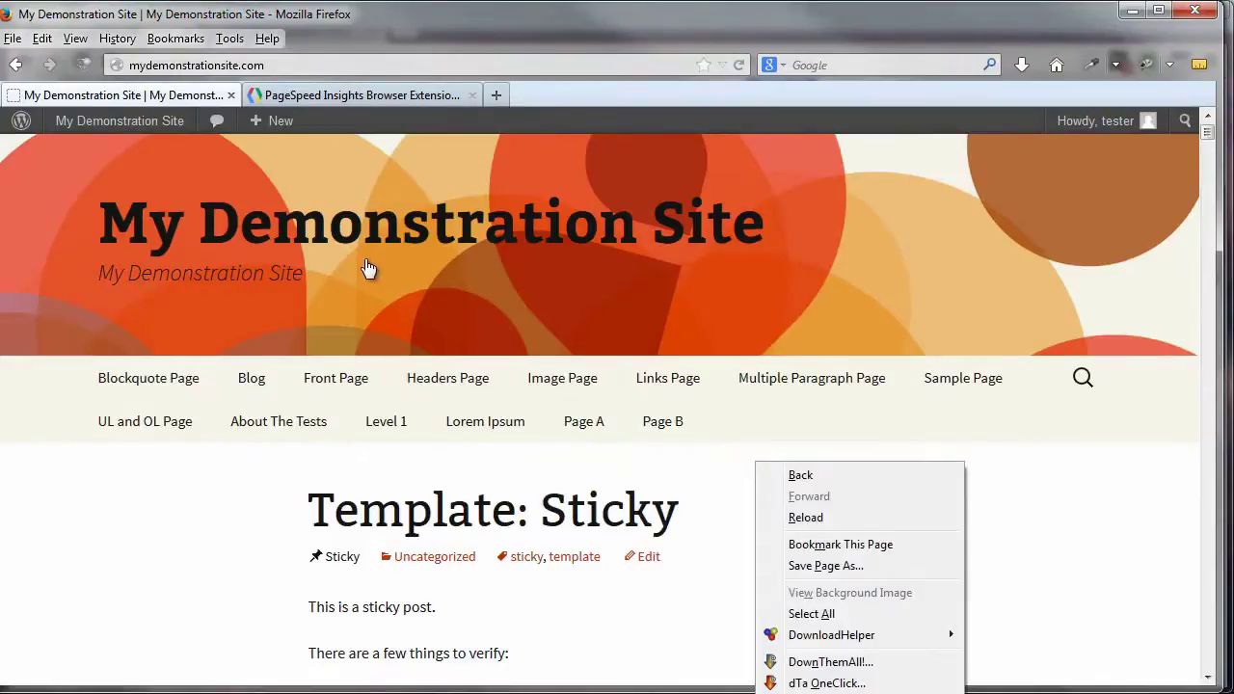
{"action": "right_click", "coordinate": [839, 174]}
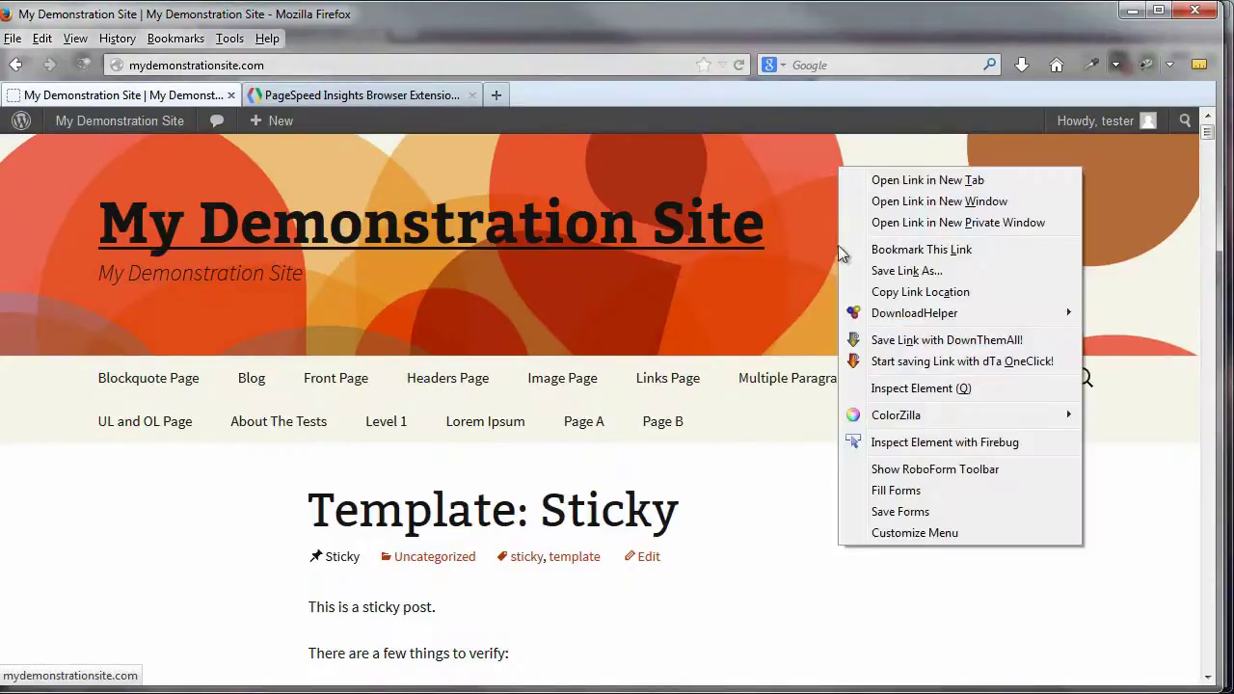
{"action": "left_click", "coordinate": [989, 452]}
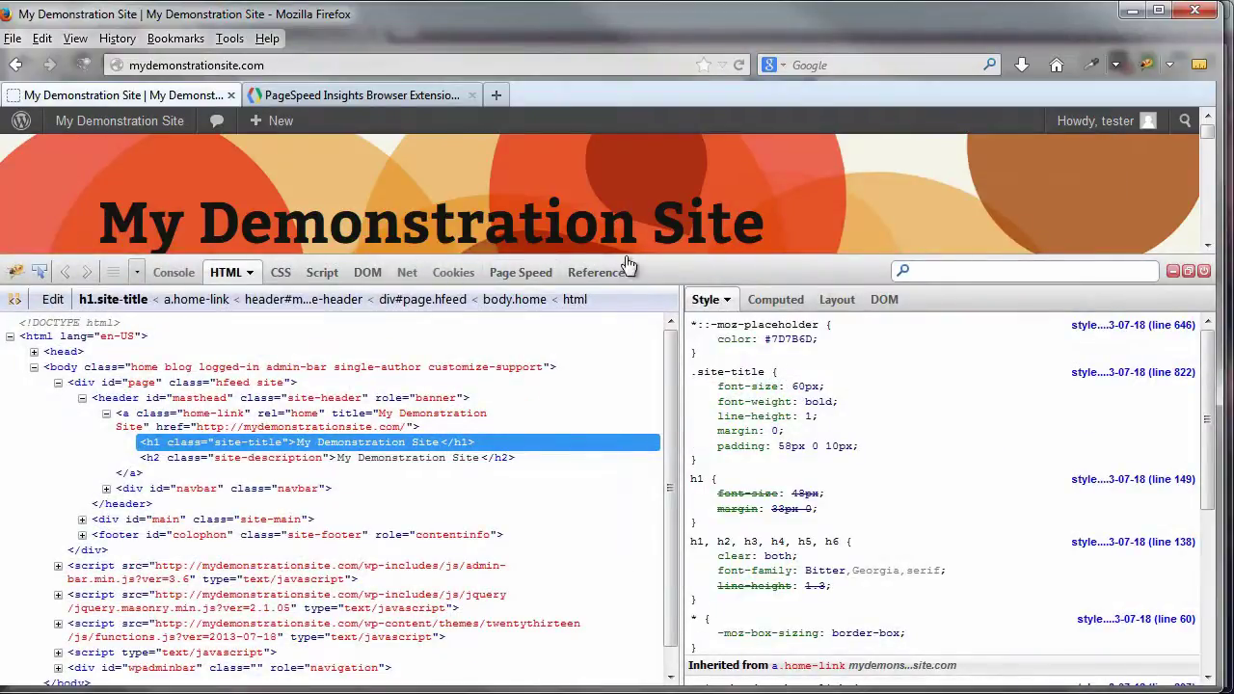
- Show Firebug's Page Speed panel with the Analyze scope kept on Entire page
{"action": "left_click", "coordinate": [511, 275]}
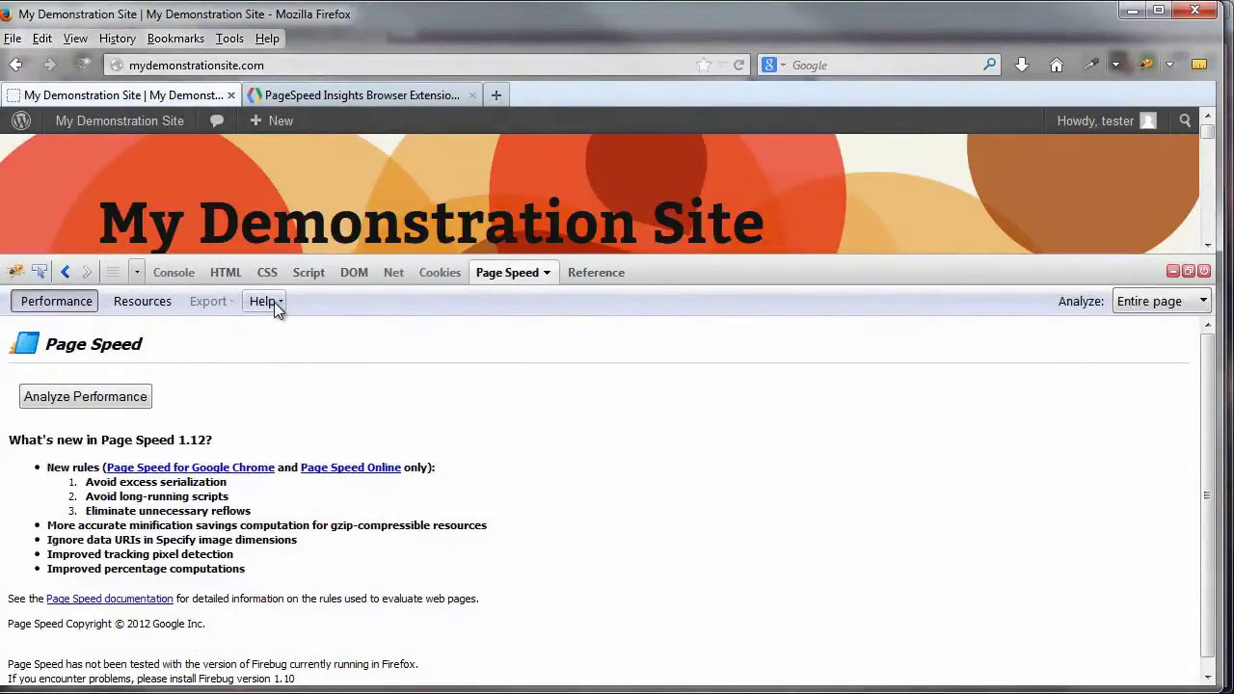
{"action": "left_click", "coordinate": [1187, 305]}
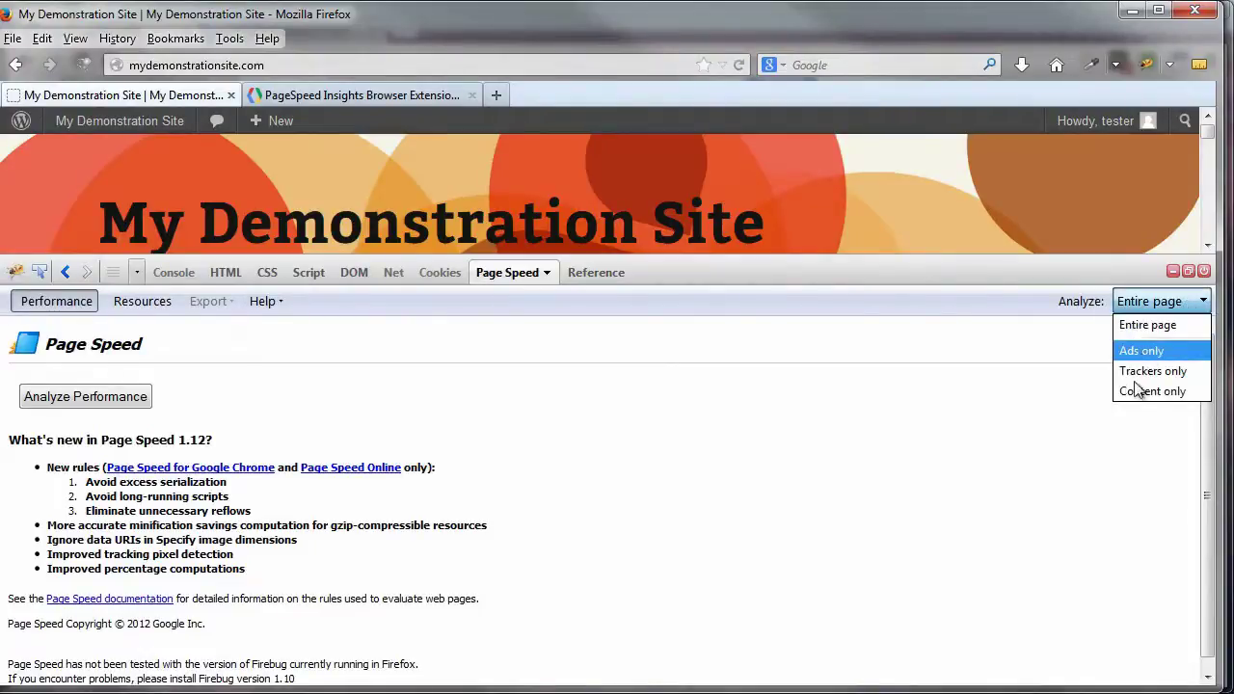
{"action": "left_click", "coordinate": [347, 403]}
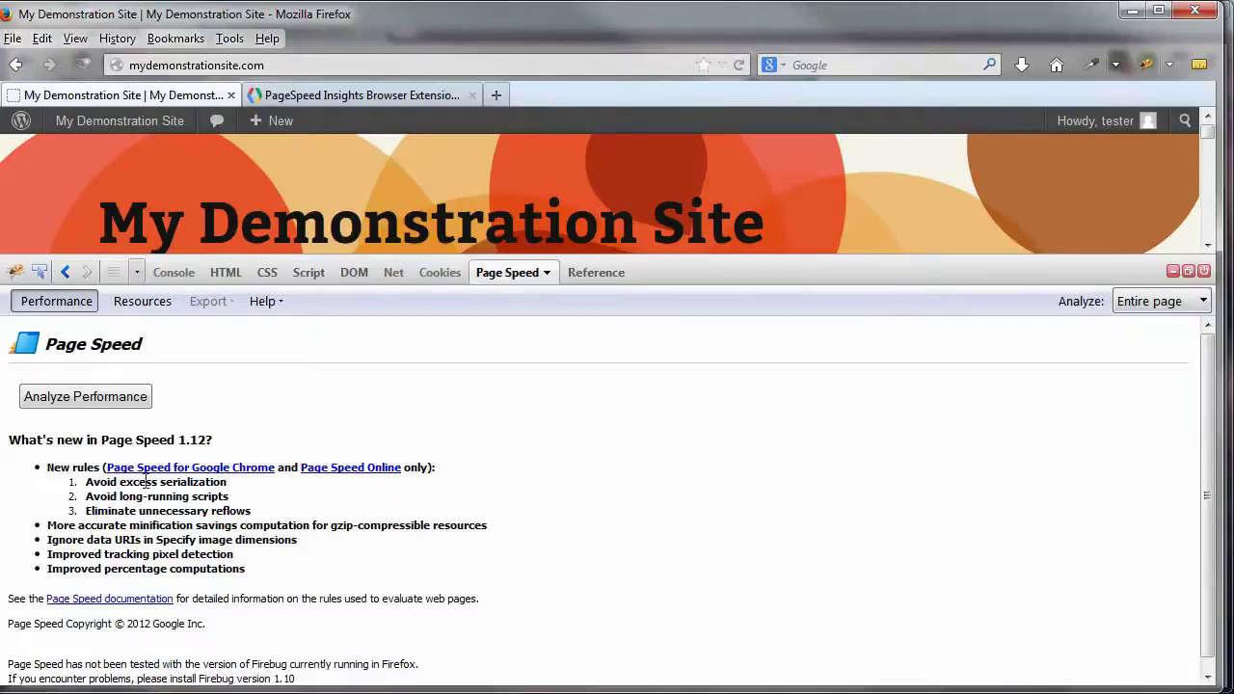
- Run Analyze Performance and review the 77/100 score and rule list
{"action": "left_click", "coordinate": [59, 397]}
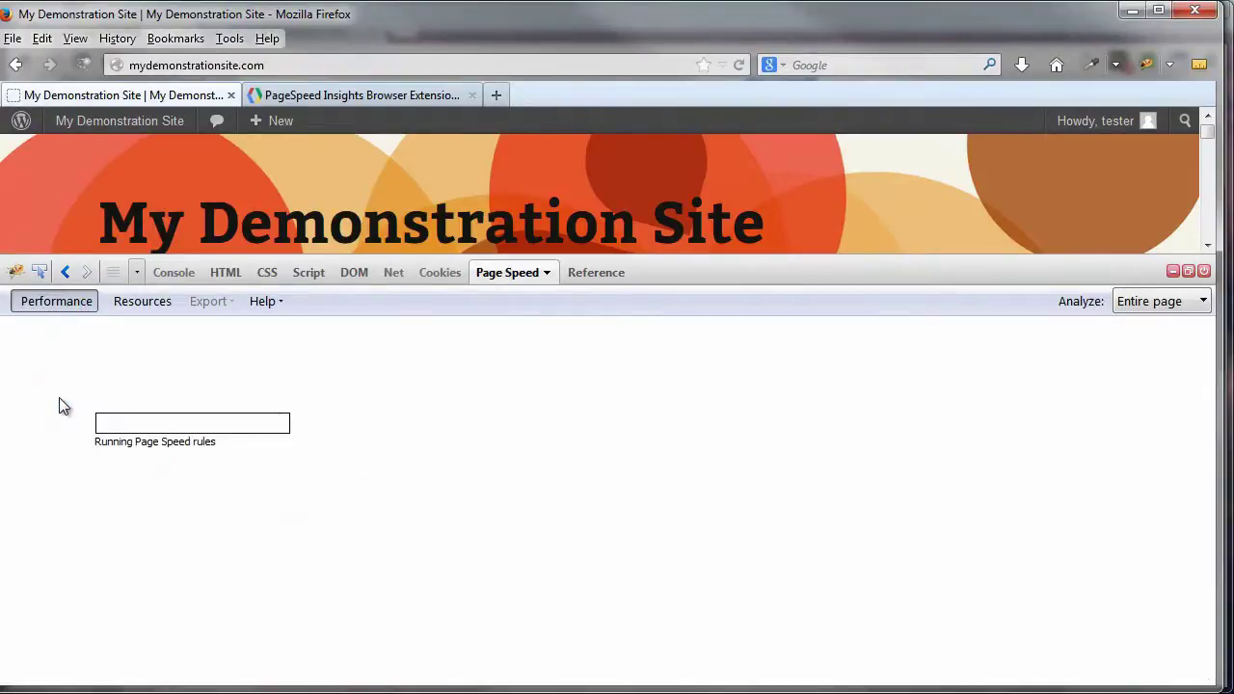
{"action": "scroll", "coordinate": [283, 457], "scroll_direction": "down", "scroll_amount": 1}
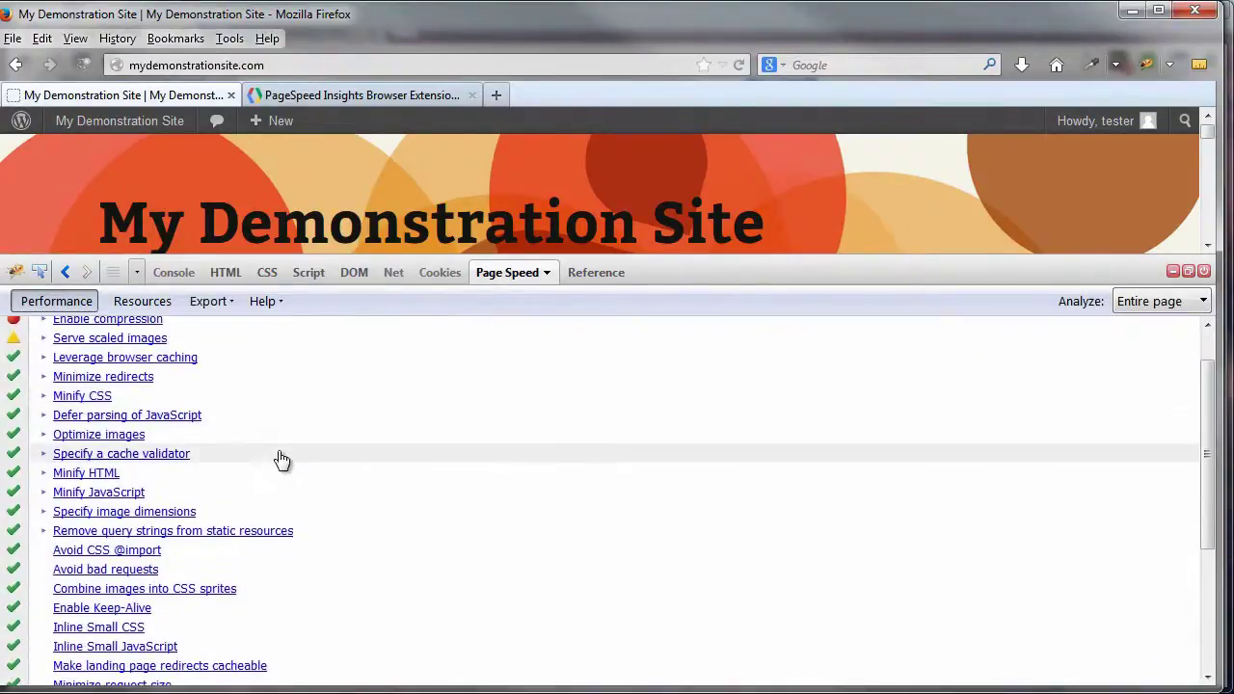
{"action": "scroll", "coordinate": [358, 473], "scroll_direction": "up", "scroll_amount": 1}
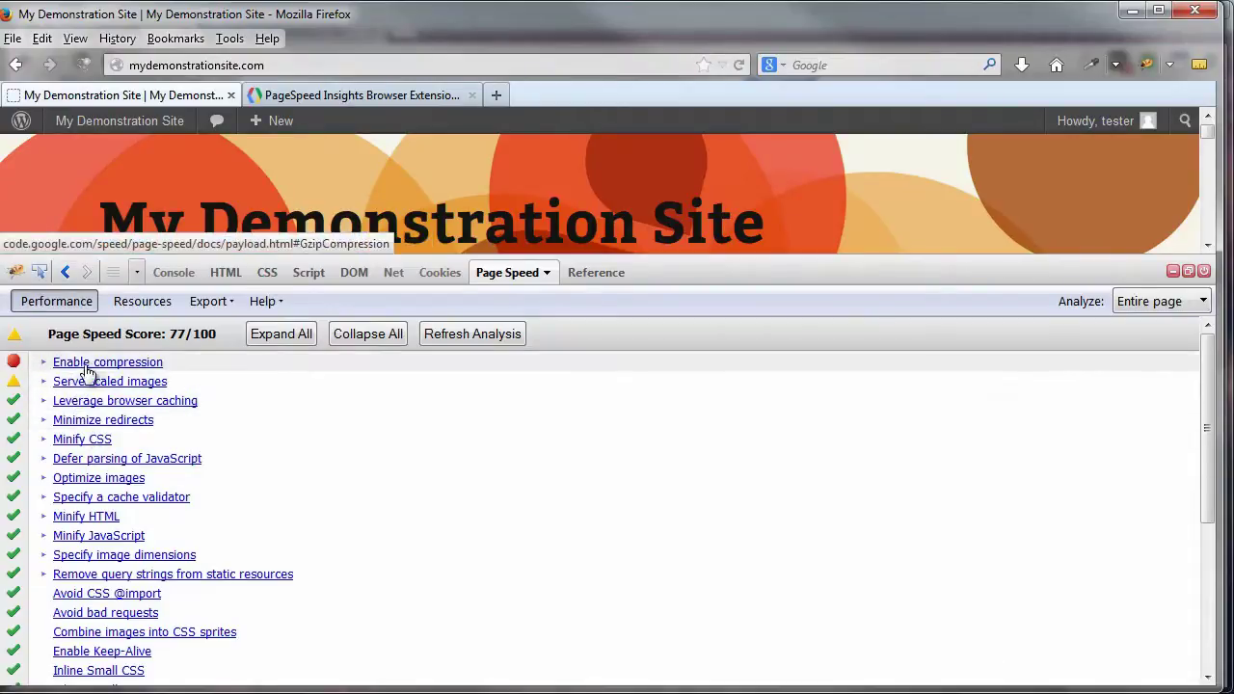
- Open the Enable compression rule's gzip documentation in a new tab and skim it
{"action": "left_click", "coordinate": [77, 363]}
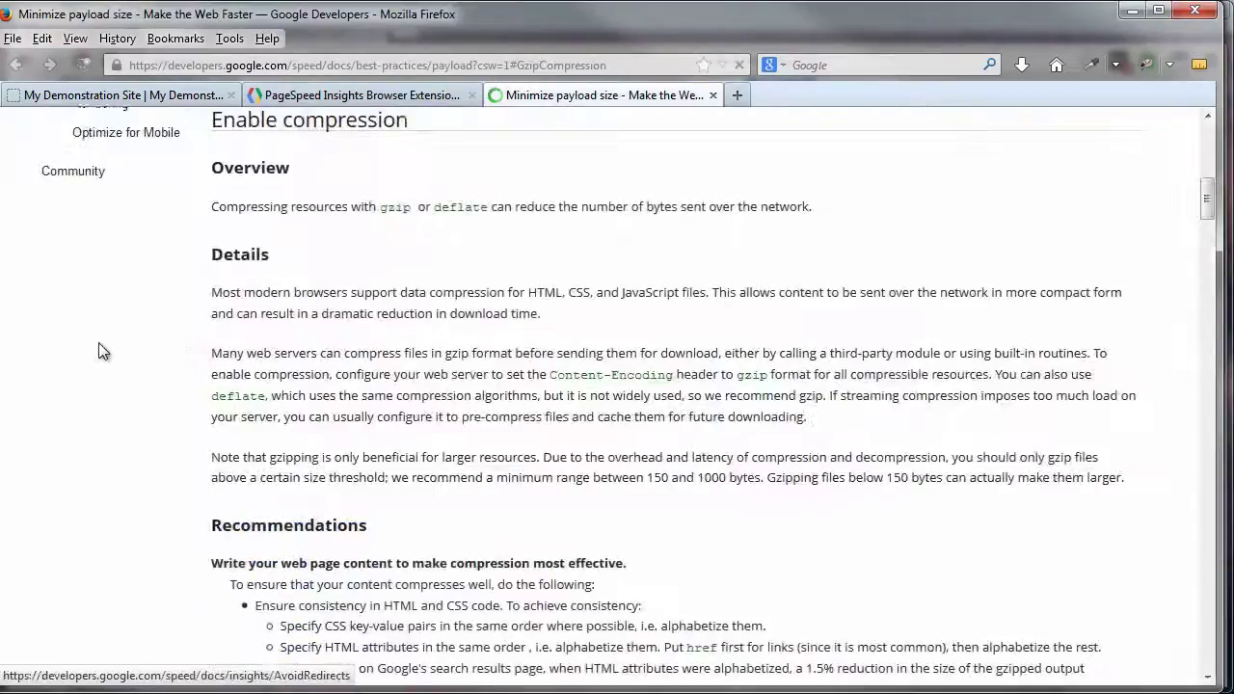
{"action": "scroll", "coordinate": [374, 309], "scroll_direction": "down", "scroll_amount": 4}
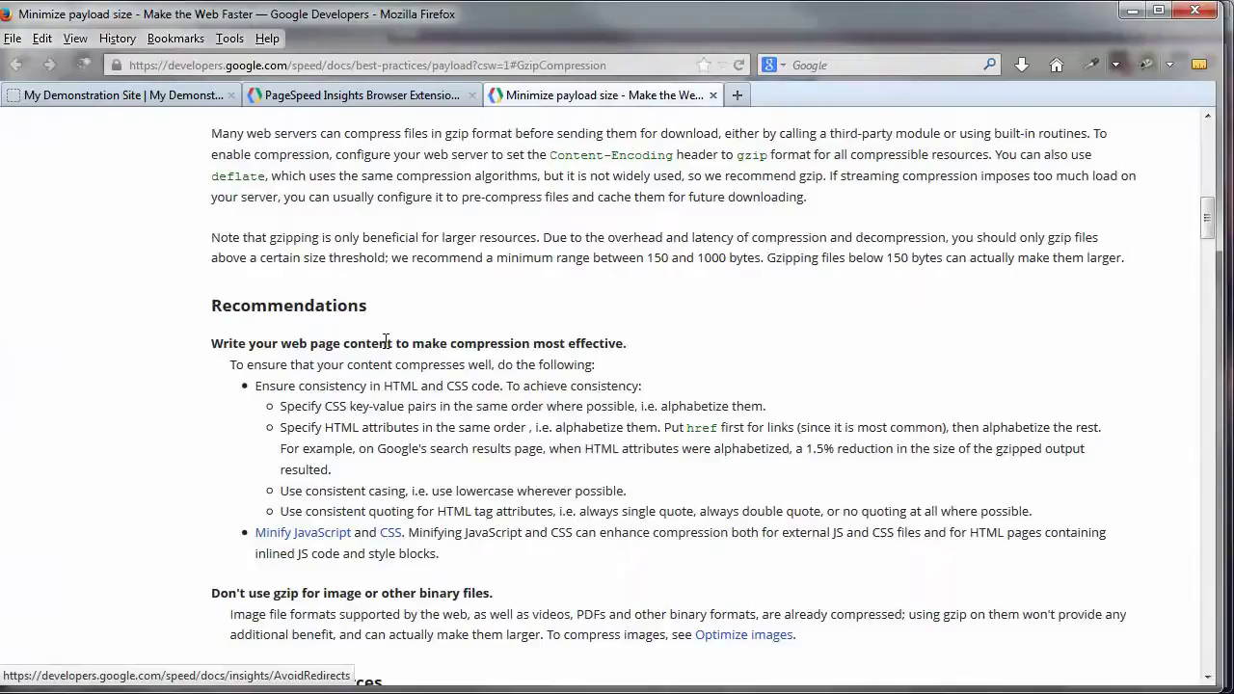
{"action": "scroll", "coordinate": [390, 352], "scroll_direction": "up", "scroll_amount": 7}
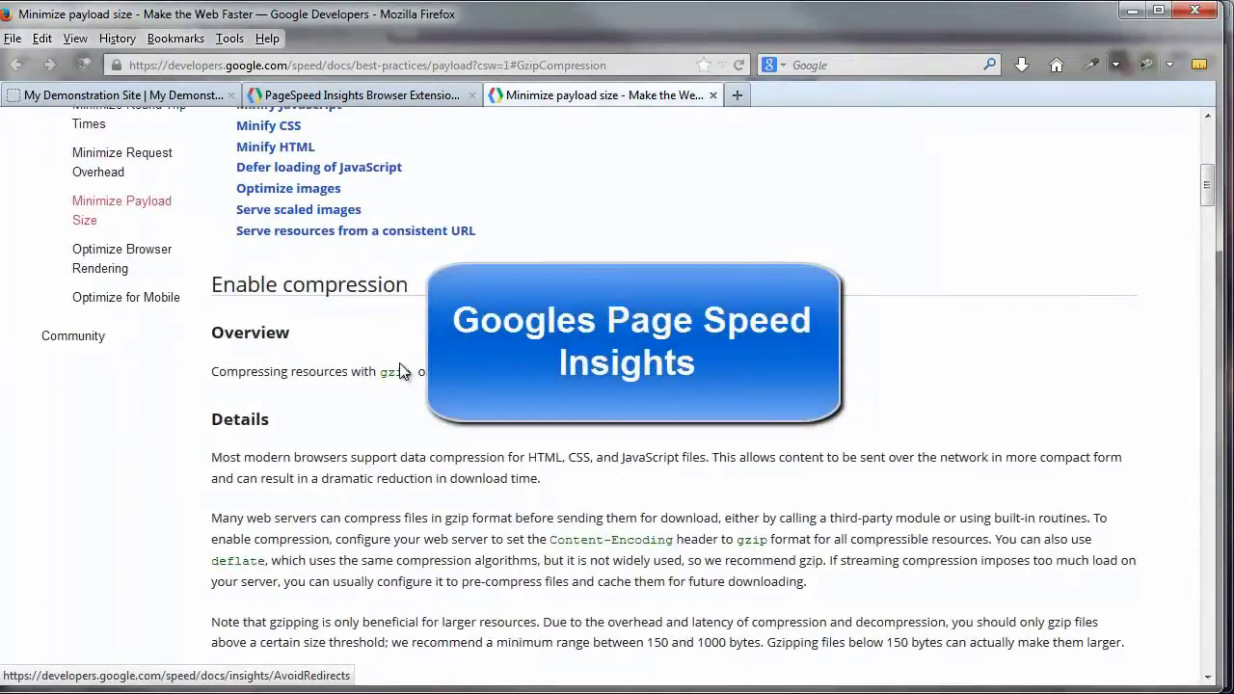